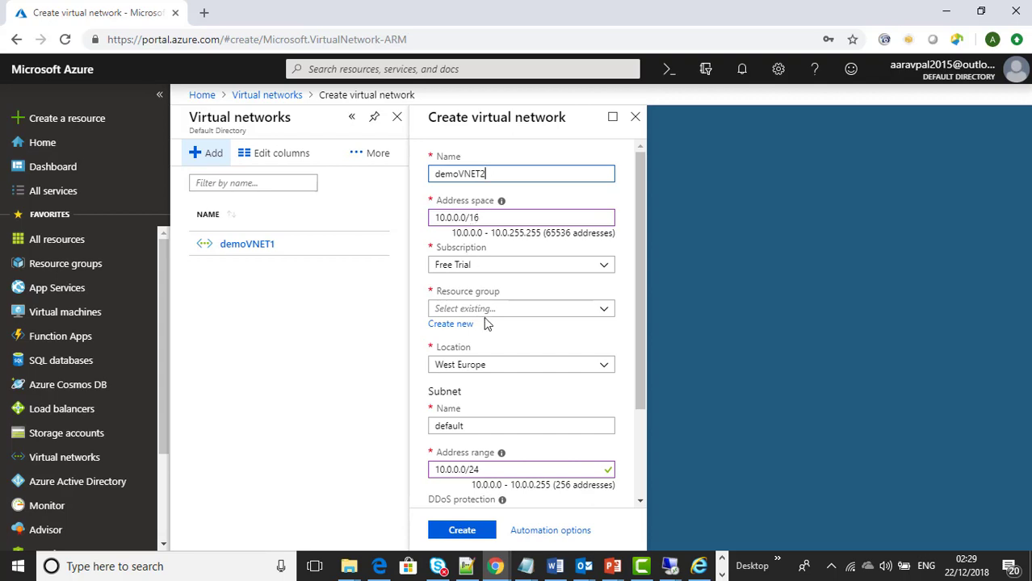
Step: Create a new resource group named demoRG2 for the network
left_click(465, 324)
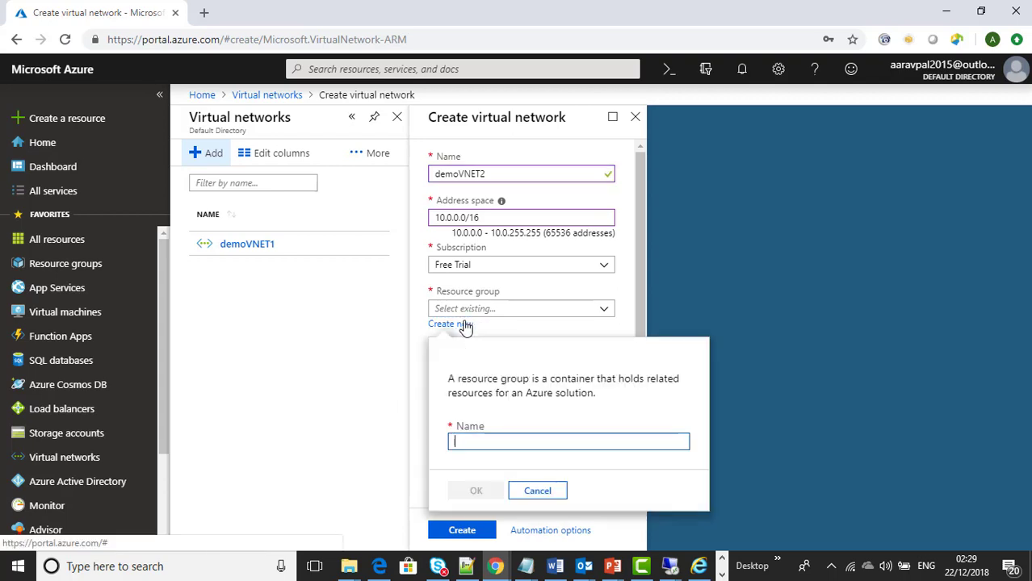
type("demoRG")
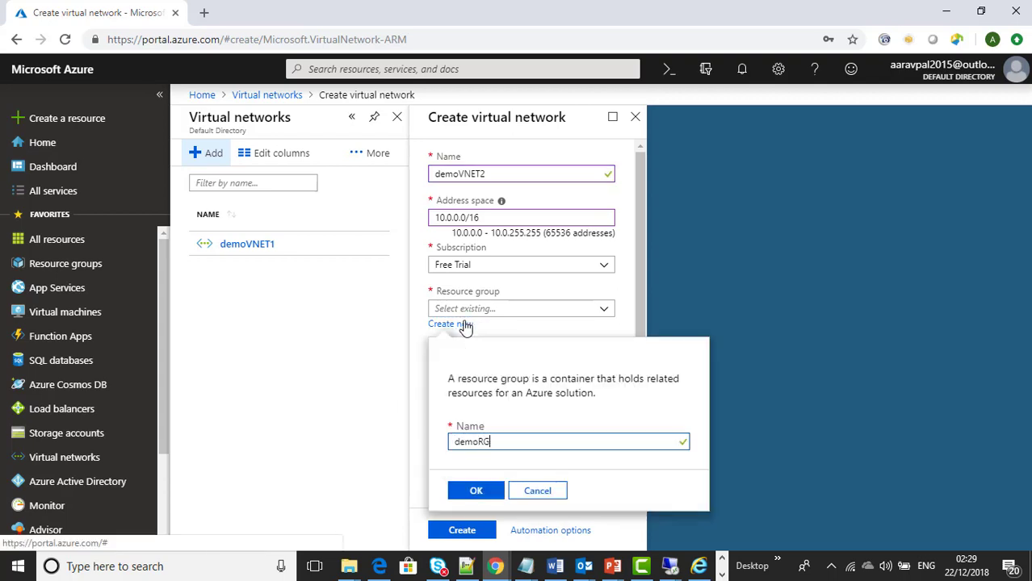
type("2")
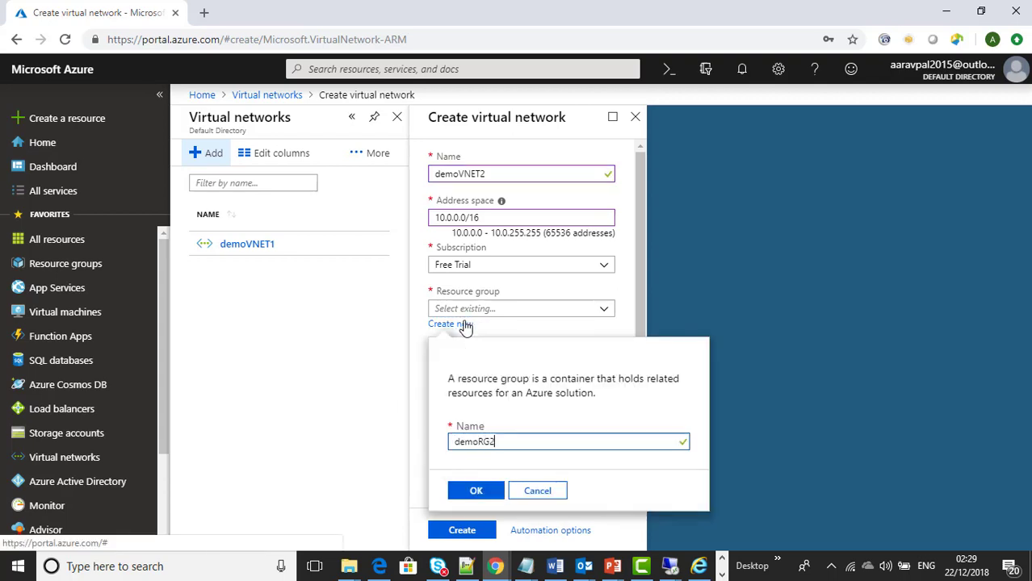
left_click(478, 492)
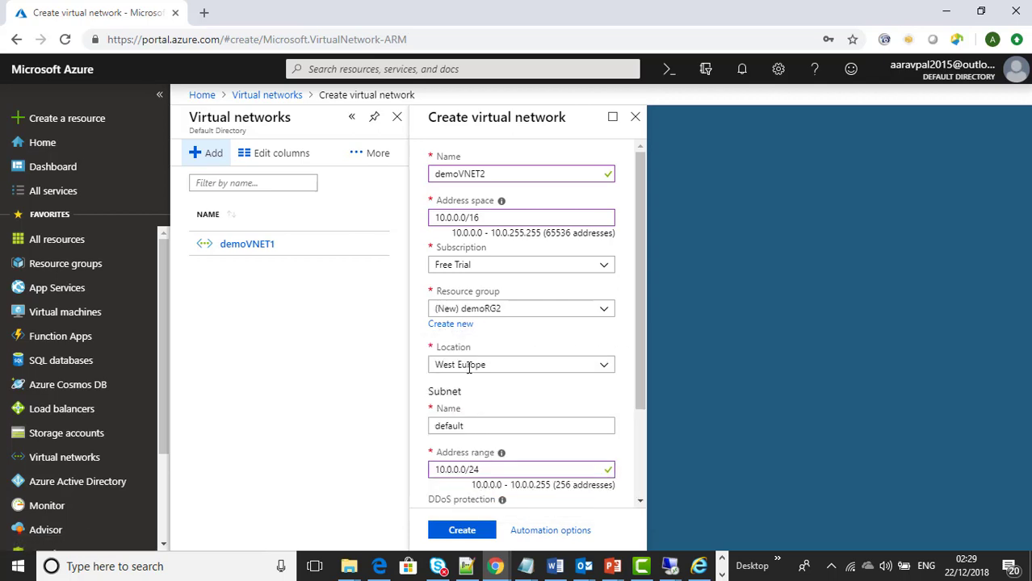
Step: Change the subnet address range to 10.0.1.0/24 and create demoVNET2
scroll(643, 338, "down", 1)
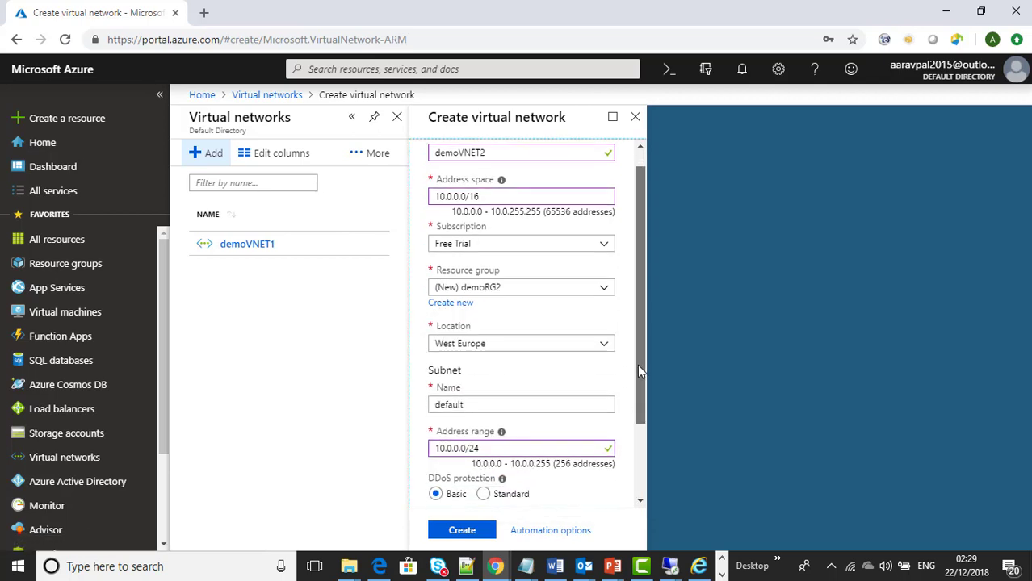
left_click(458, 386)
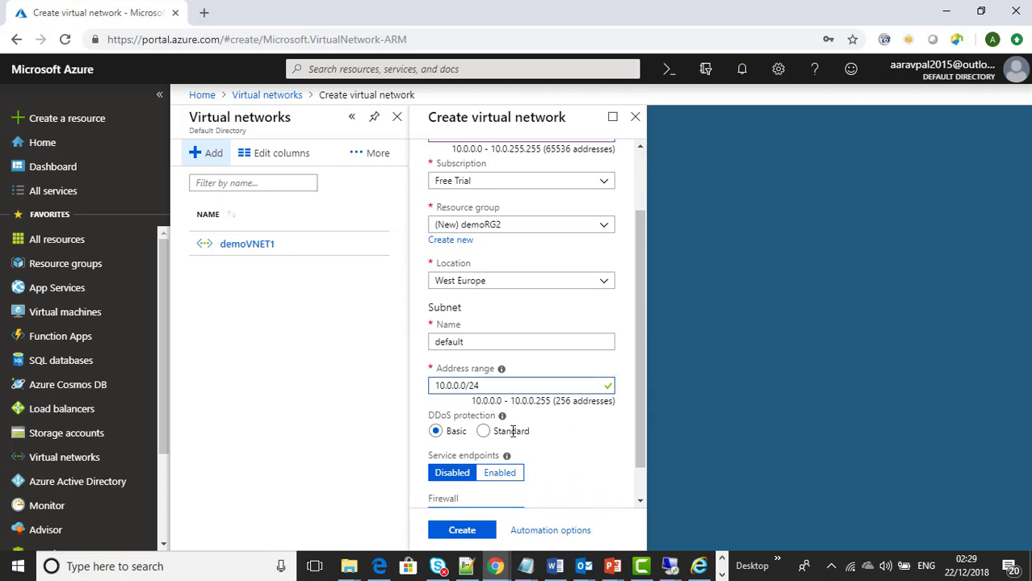
key("BackSpace")
type("1")
scroll(600, 462, "down", 1)
left_click(472, 533)
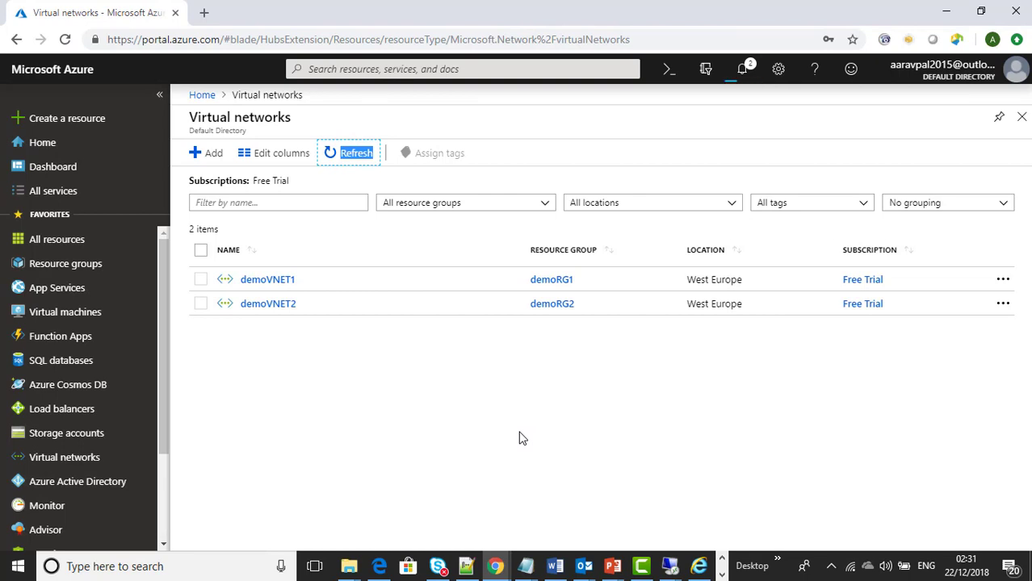
Step: Confirm demoVNET2's default subnet is 10.0.1.0/24, then go to the Virtual machines list
left_click(338, 153)
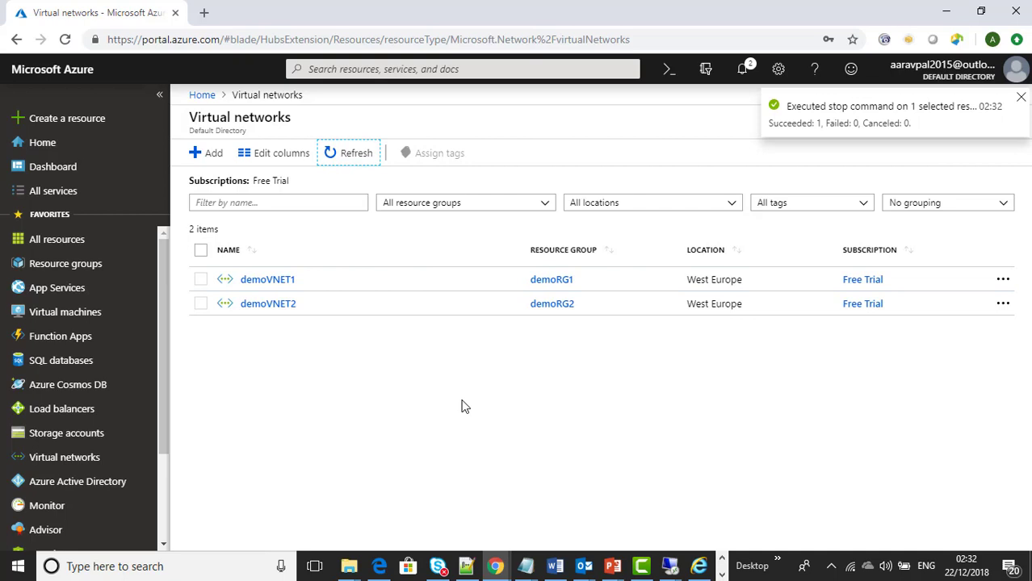
left_click(274, 306)
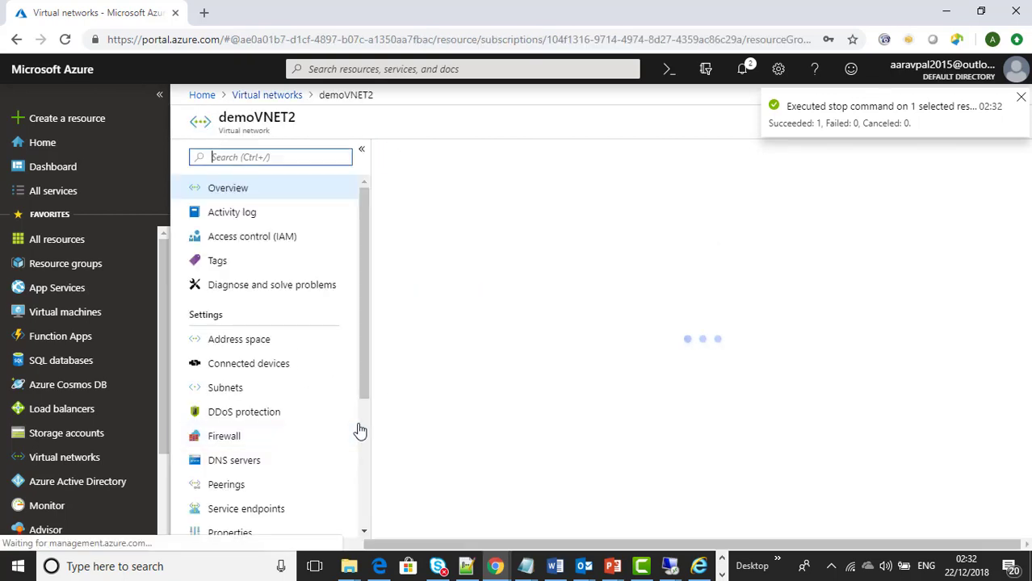
left_click(242, 388)
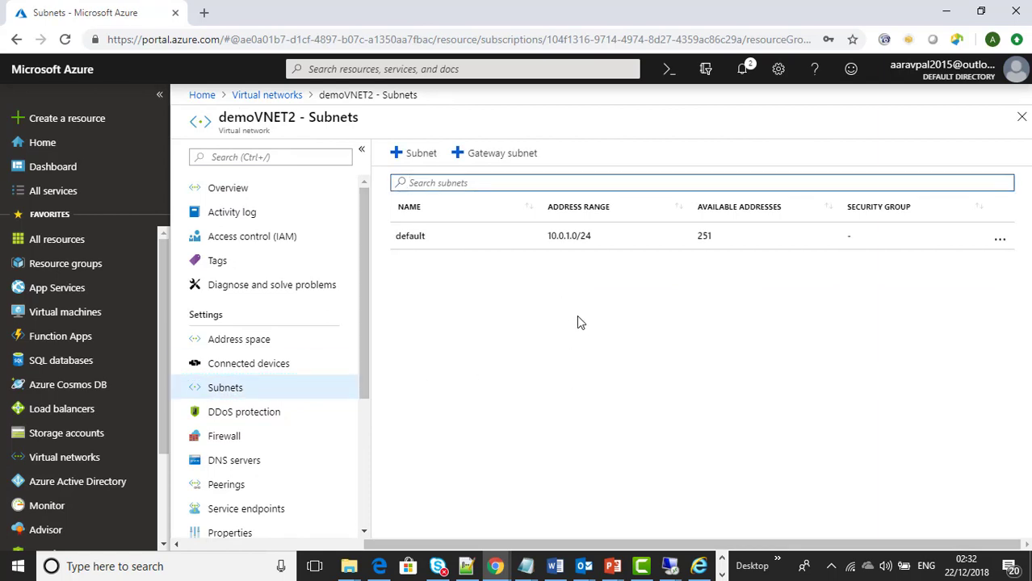
left_click(76, 318)
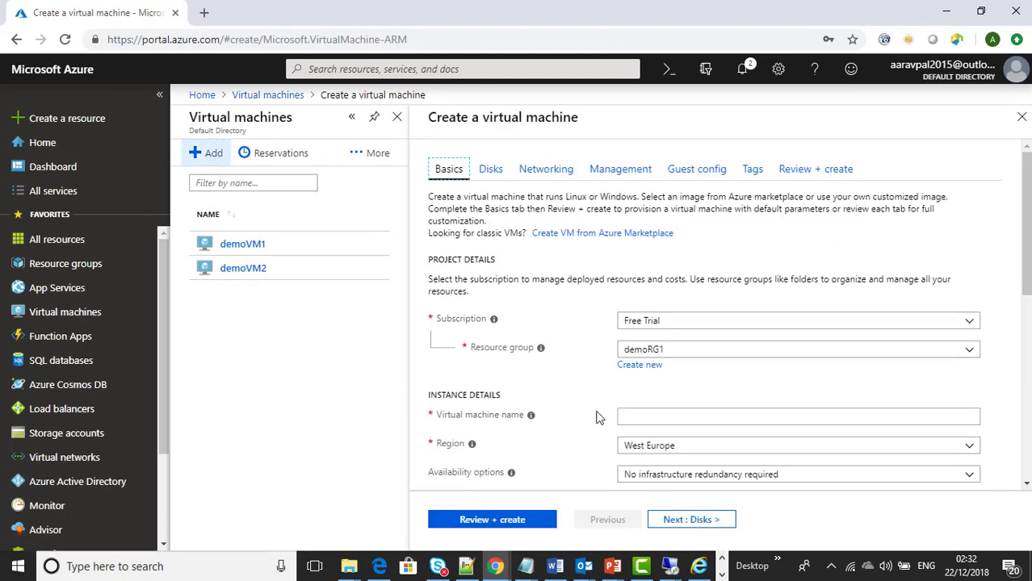
Step: Name the new virtual machine demoVM3
left_click(634, 418)
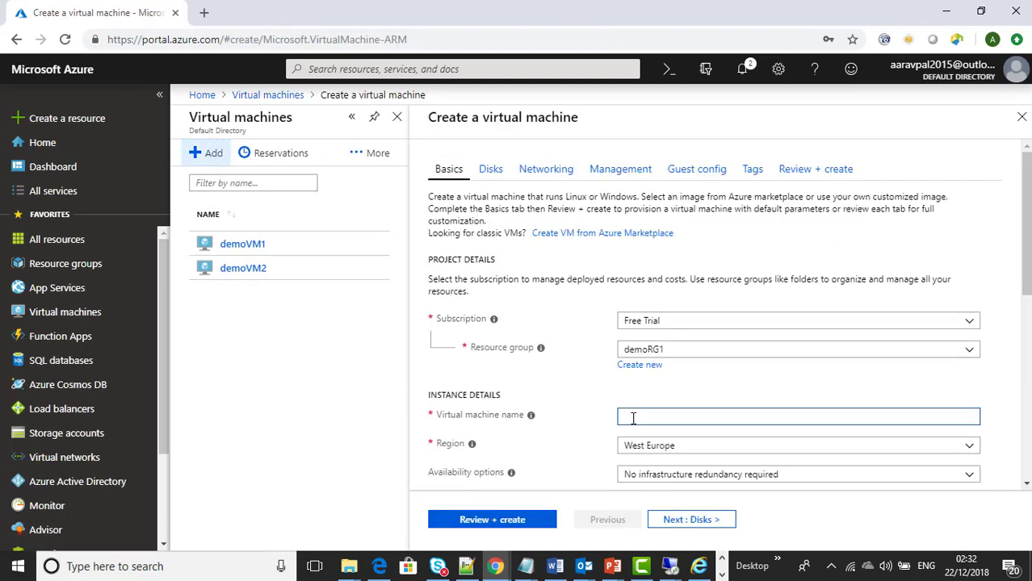
type("demo")
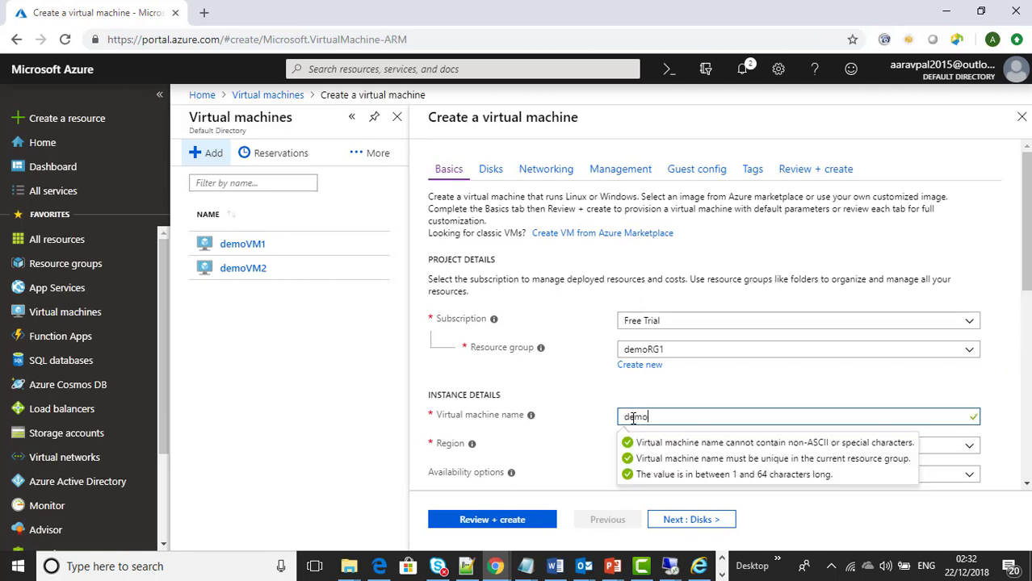
type("VM3")
key("Tab")
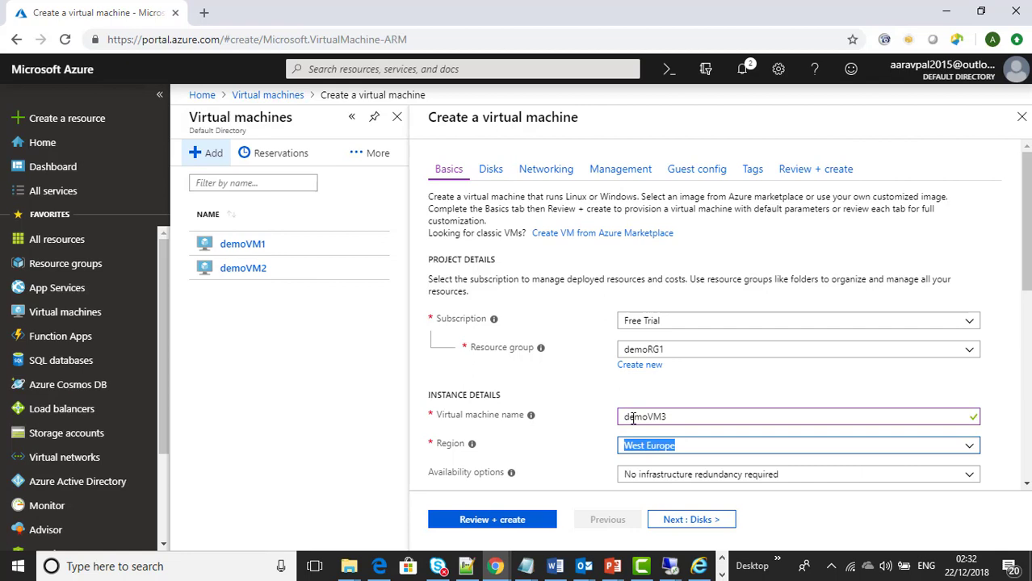
left_click(574, 444)
scroll(572, 442, "down", 2)
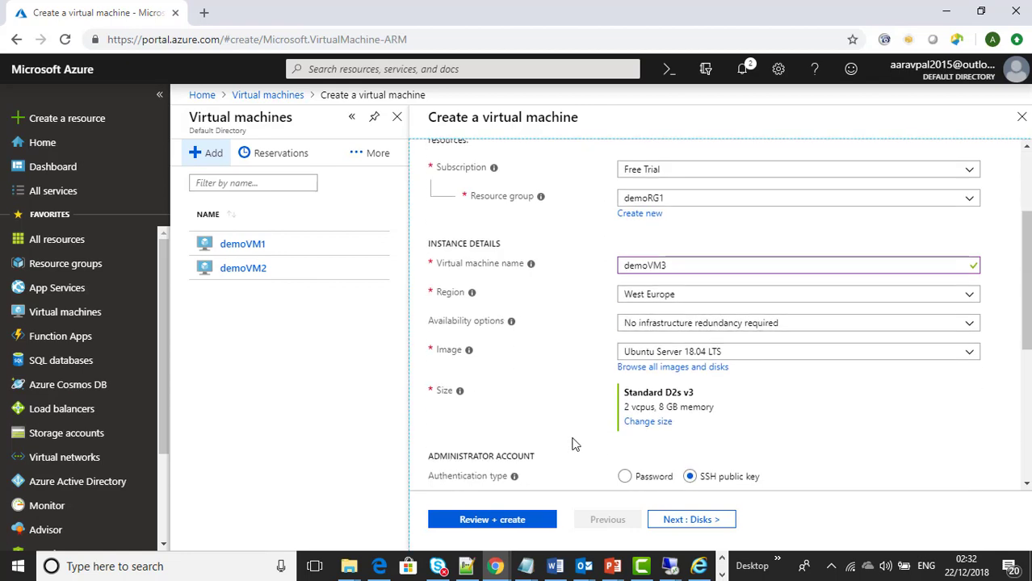
Step: Put the VM in a new availability set demoAS2 with the Windows Server 2012 R2 Datacenter image
left_click(666, 331)
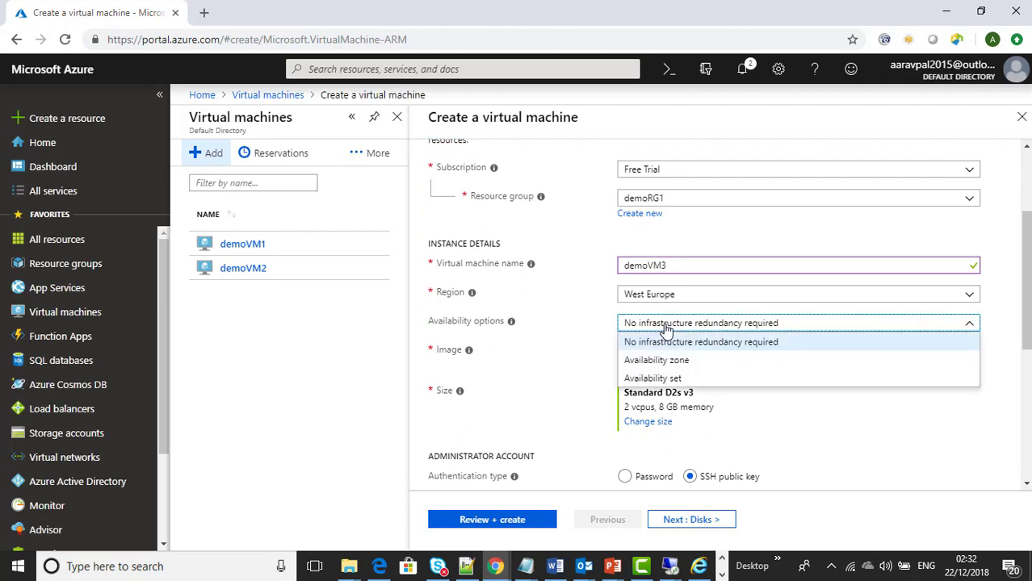
left_click(684, 380)
left_click(642, 367)
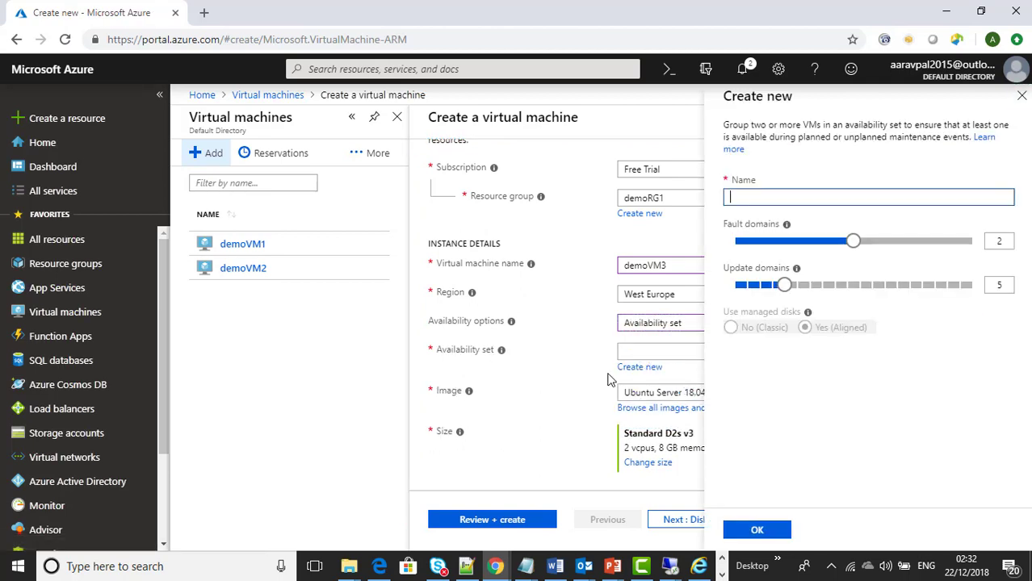
type("demoAS2")
left_click(756, 530)
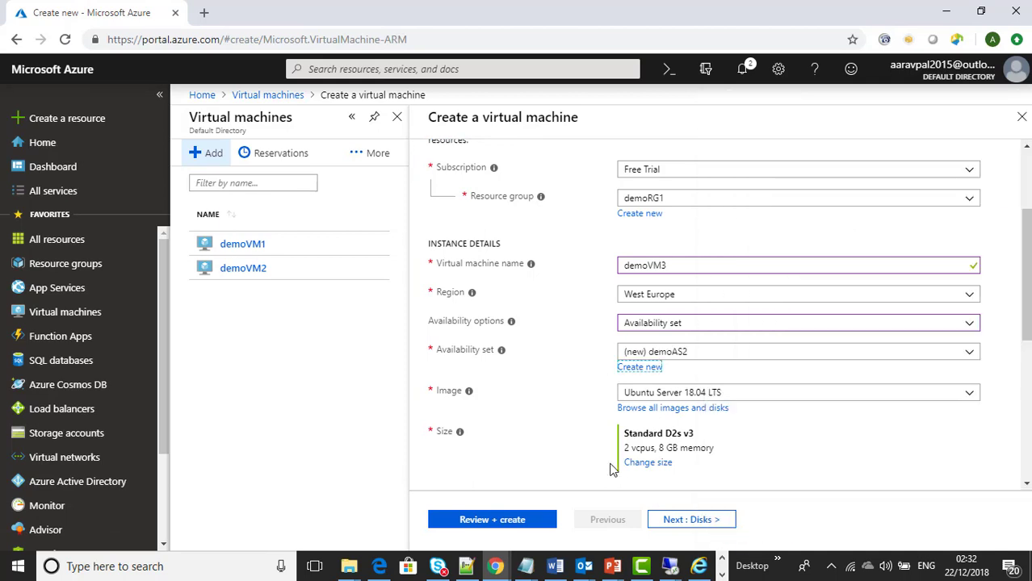
left_click(691, 395)
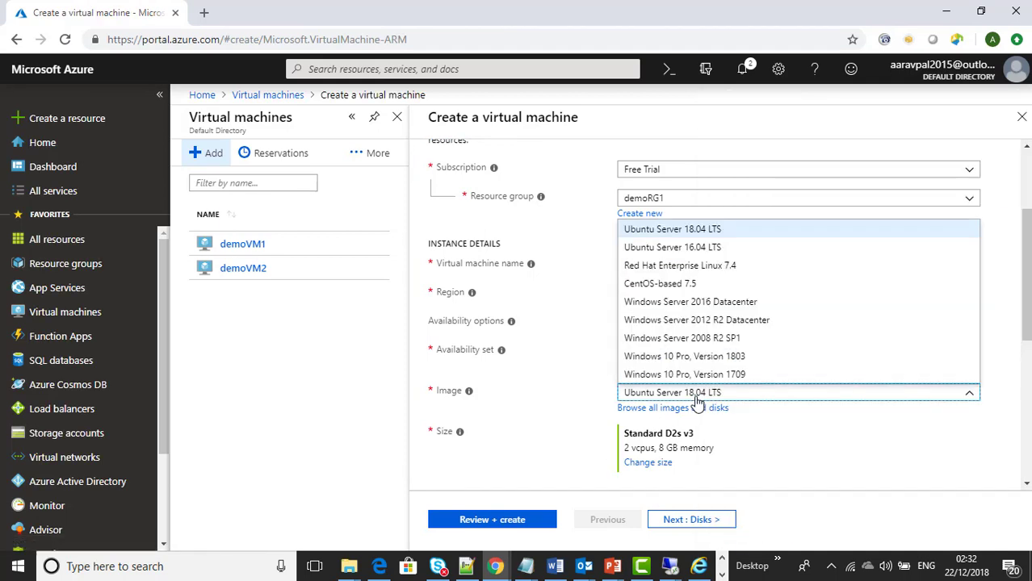
left_click(727, 320)
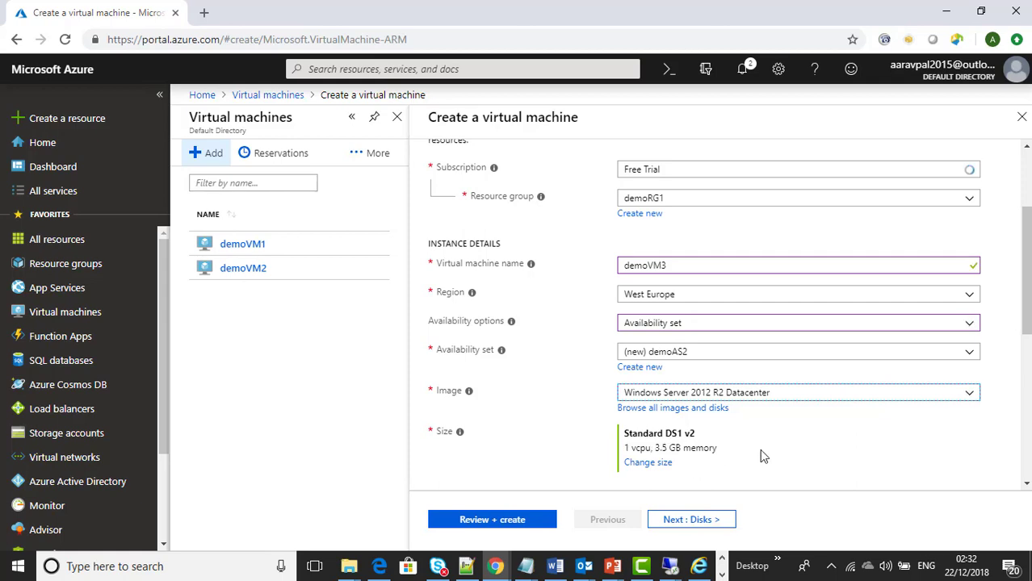
Step: Enter the administrator username and password, then continue to the Disks step
scroll(781, 454, "down", 3)
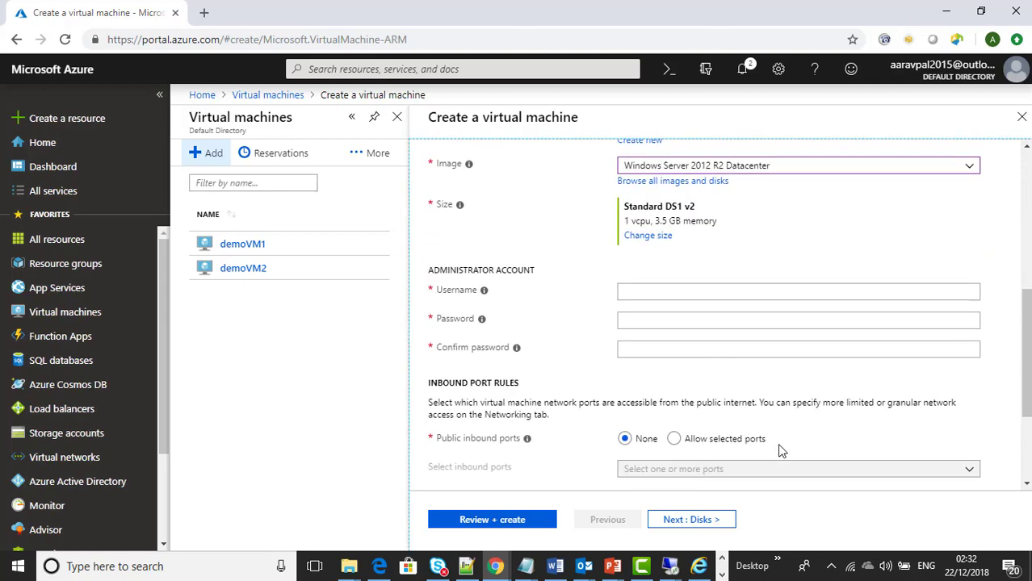
left_click(645, 291)
type("d")
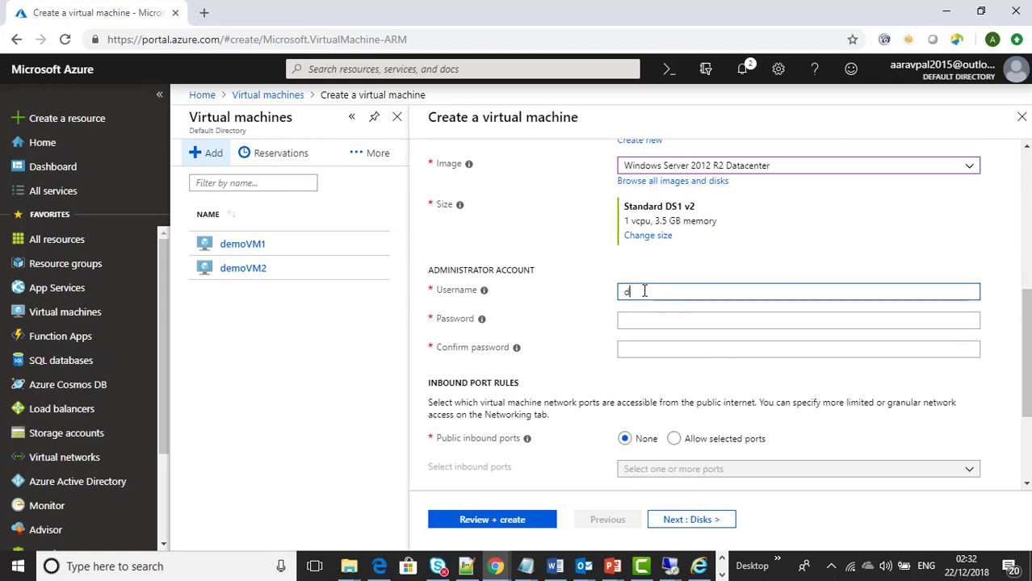
type("emouser")
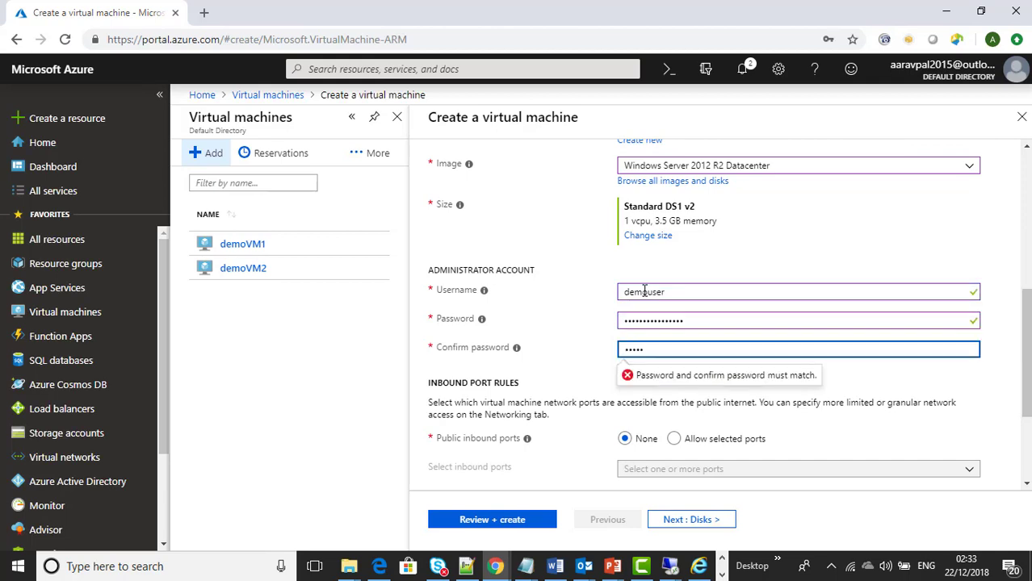
key("ctrl+a")
type("Pas")
key("Tab")
scroll(668, 329, "down", 2)
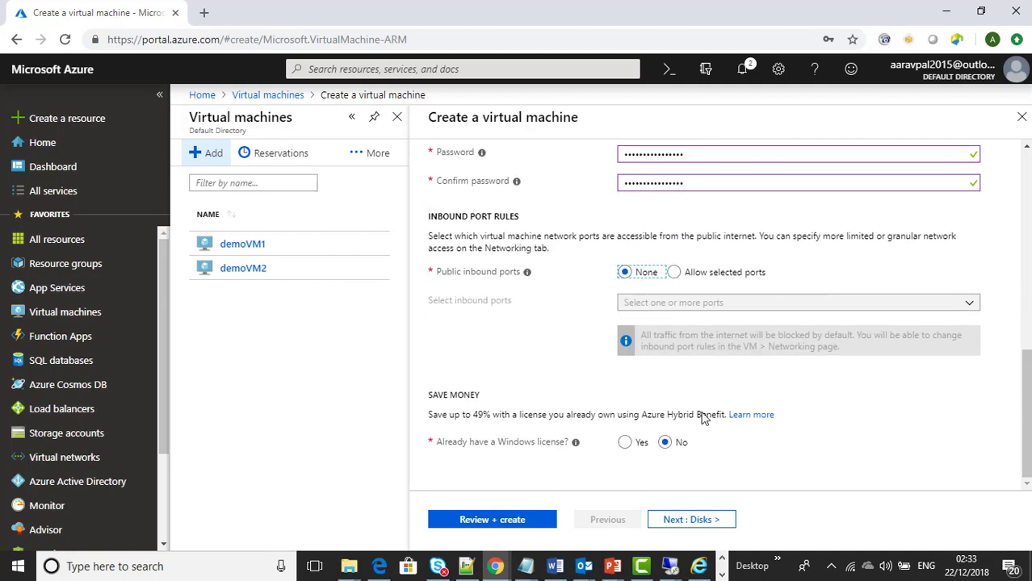
left_click(684, 519)
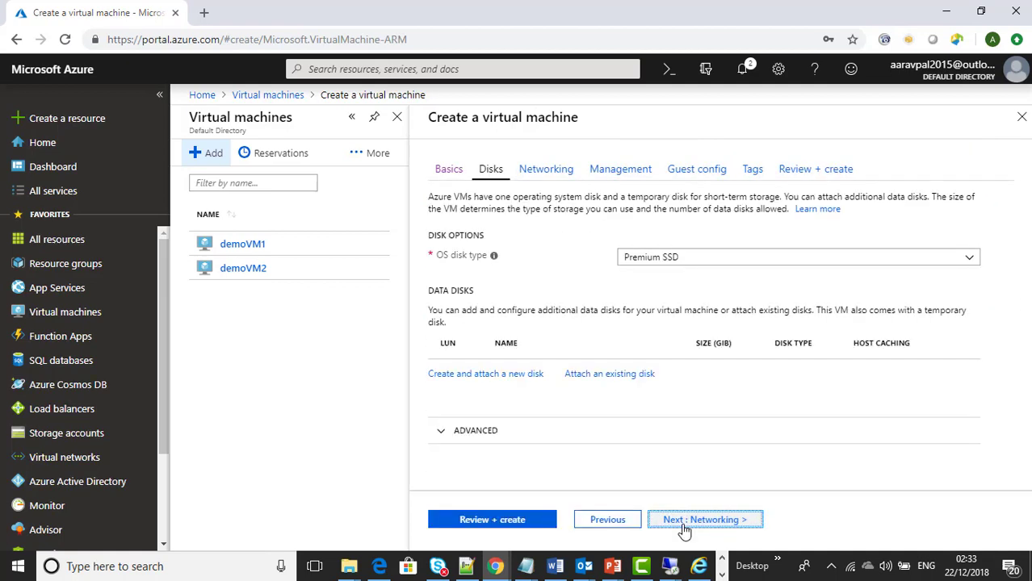
Step: On the Networking page, attach demoVM3 to the demoVNET2 virtual network
left_click(709, 520)
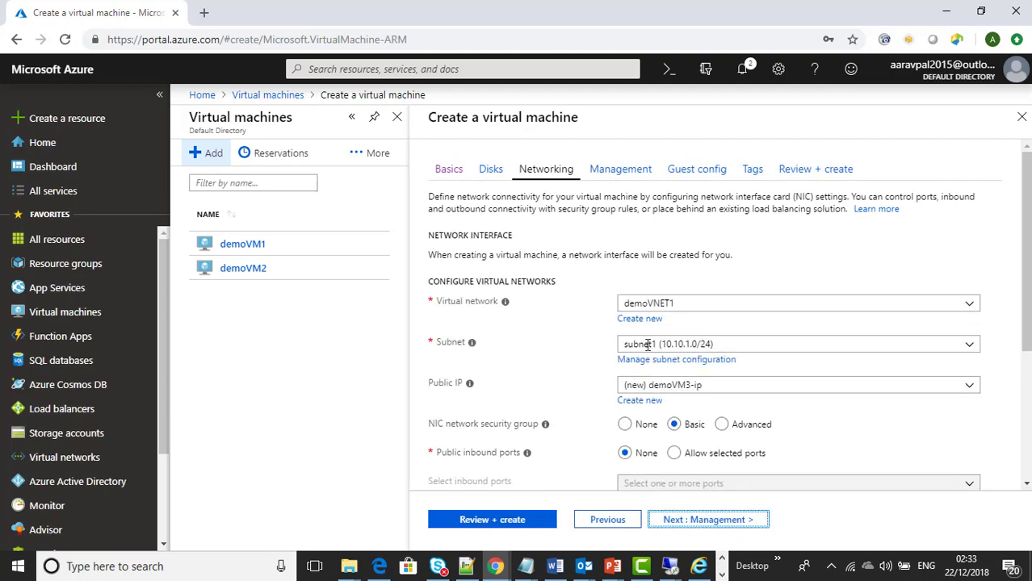
left_click(654, 303)
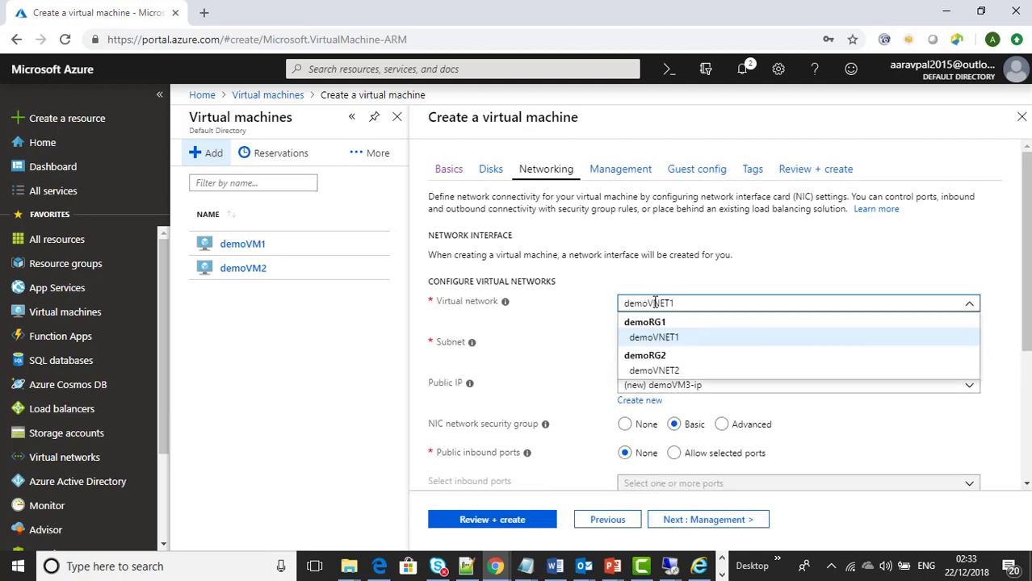
left_click(677, 371)
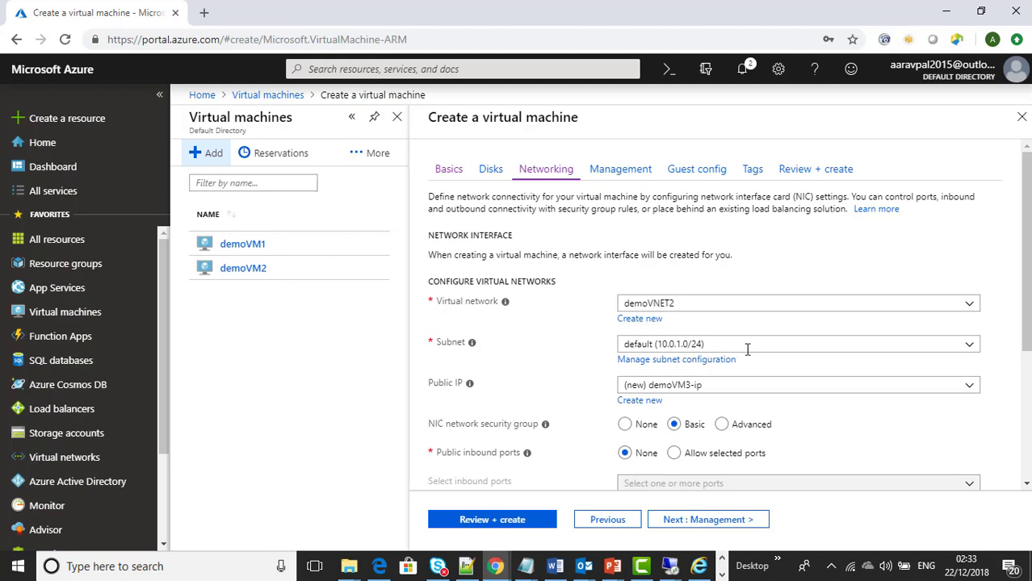
scroll(747, 348, "down", 3)
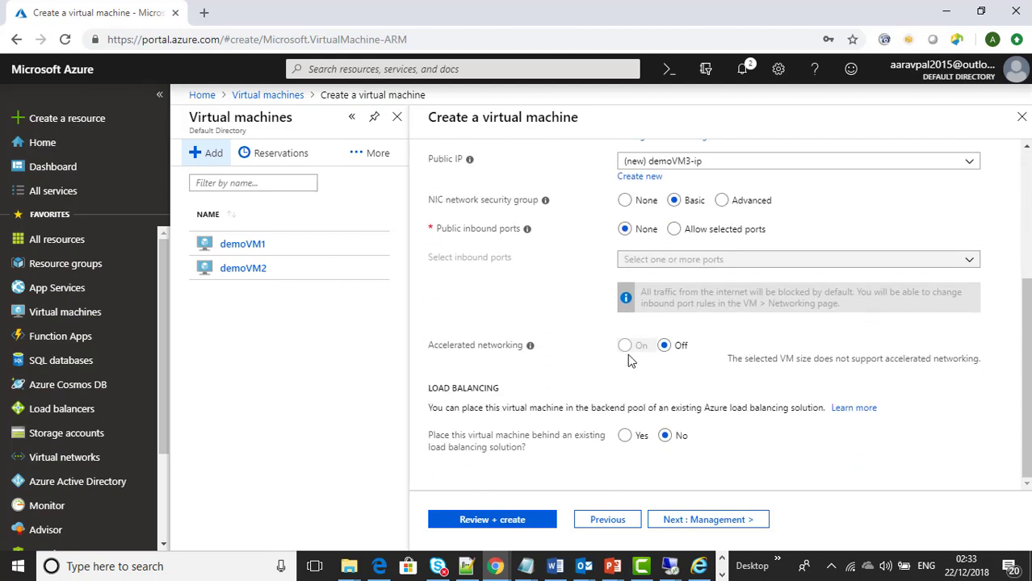
Step: Turn boot diagnostics off and create demoVM3 after the final review
left_click(717, 523)
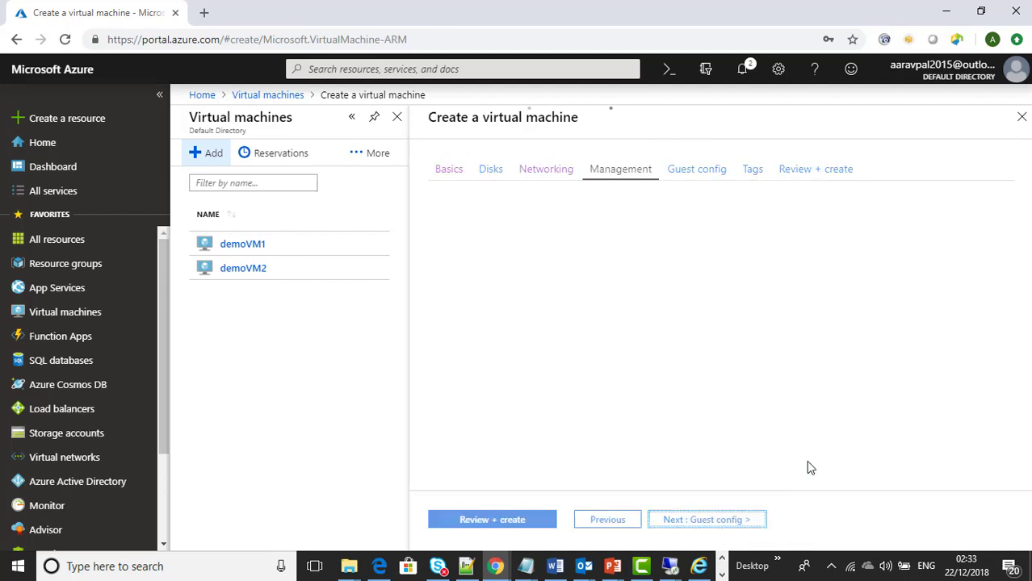
left_click(664, 243)
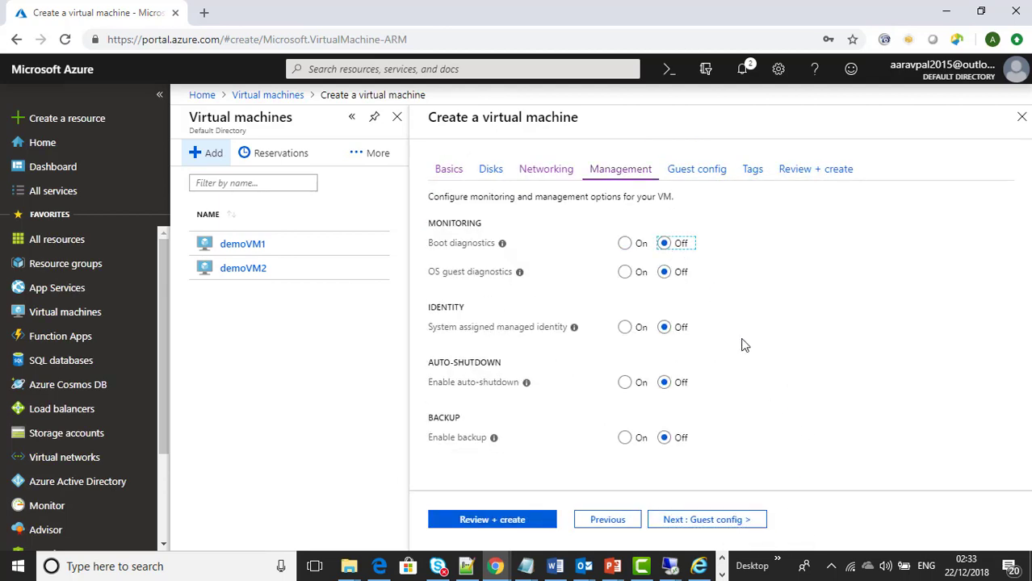
left_click(709, 521)
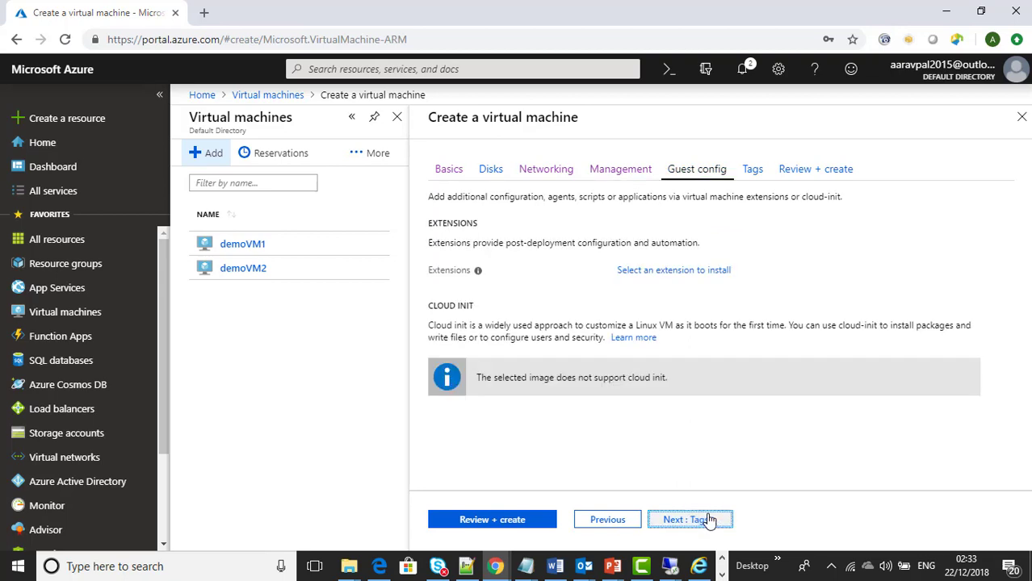
left_click(707, 520)
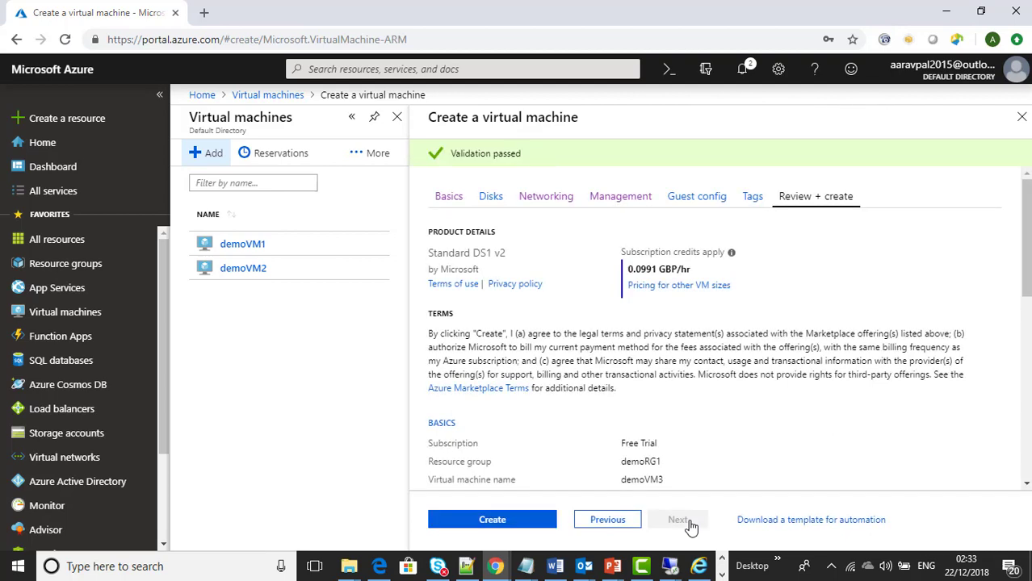
left_click(532, 521)
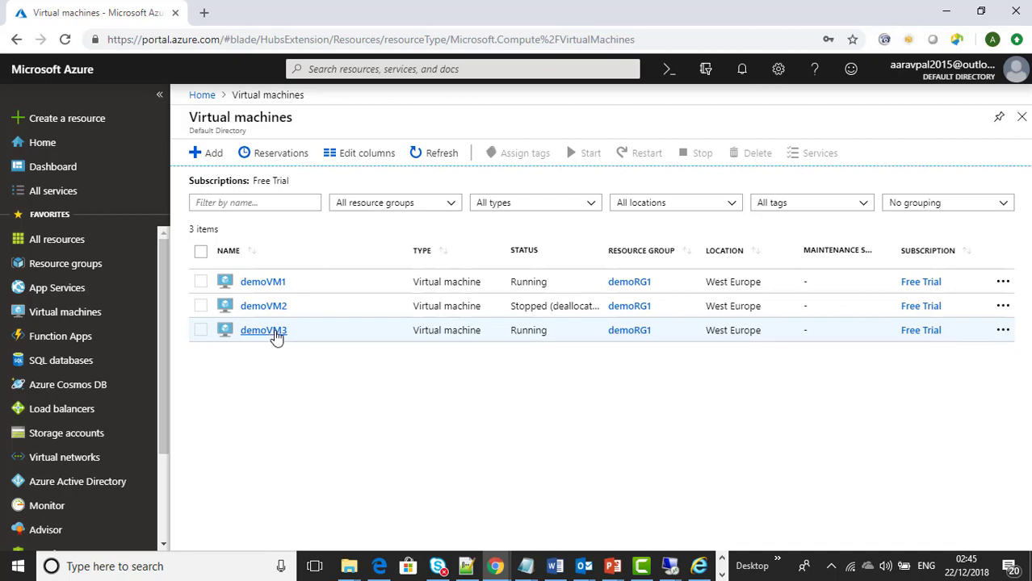
Step: Go to demoVM3's Networking page and start a new inbound port rule
left_click(271, 337)
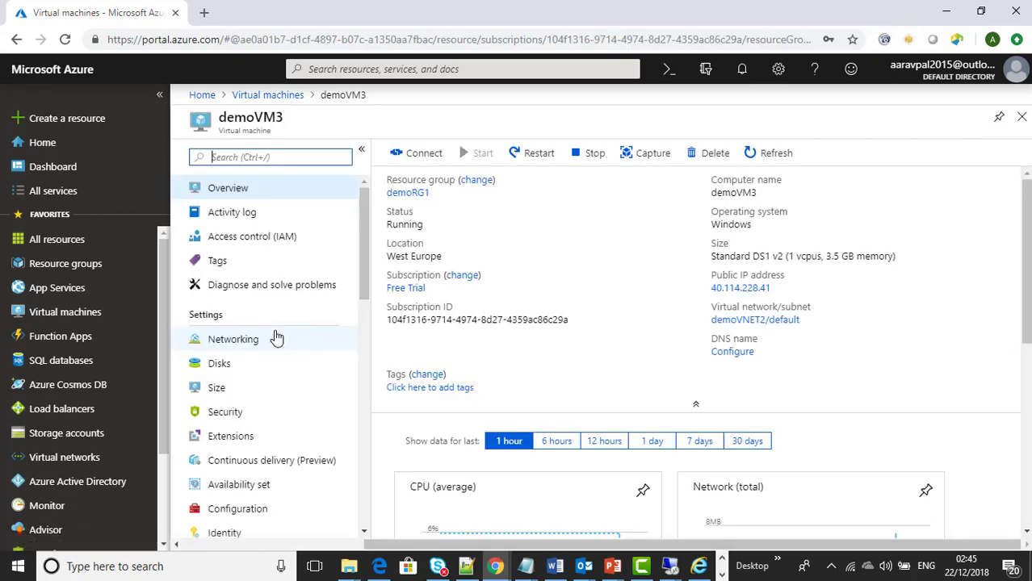
left_click(245, 347)
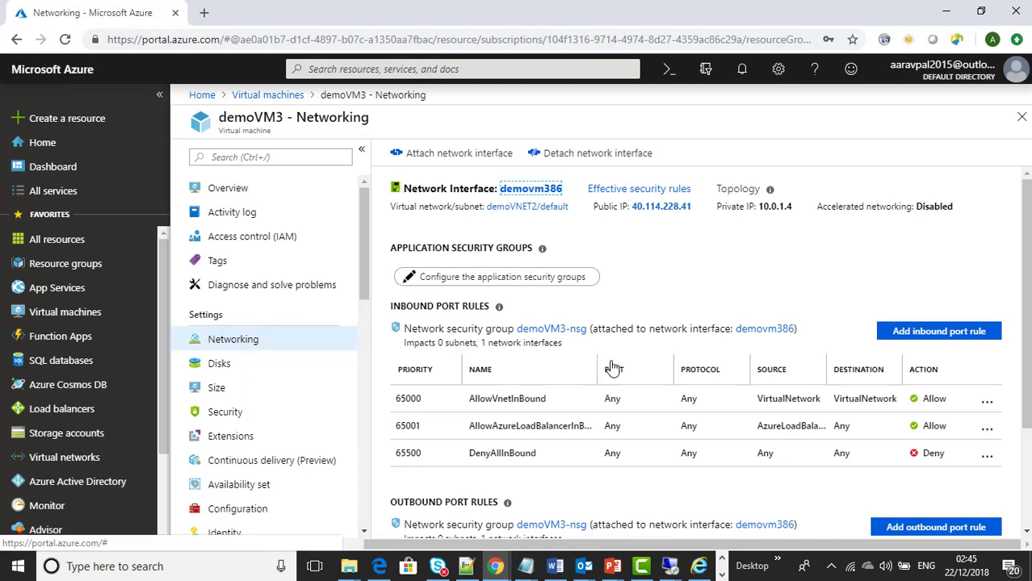
left_click(913, 335)
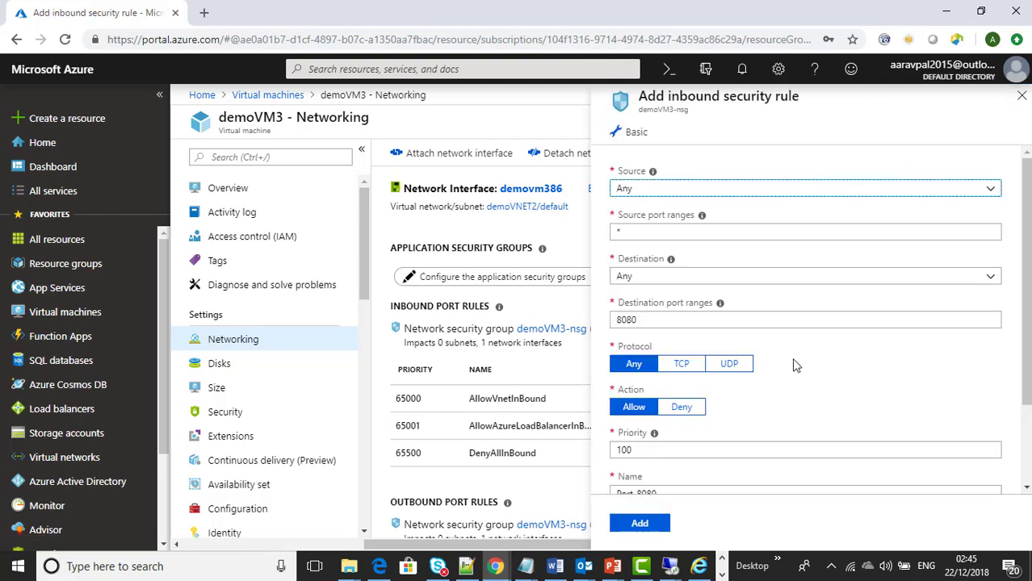
Step: Add inbound rule RDP_3389 allowing port 3389 to IP 10.0.1.4, described 'allow rdp'
left_click(636, 277)
left_click(643, 311)
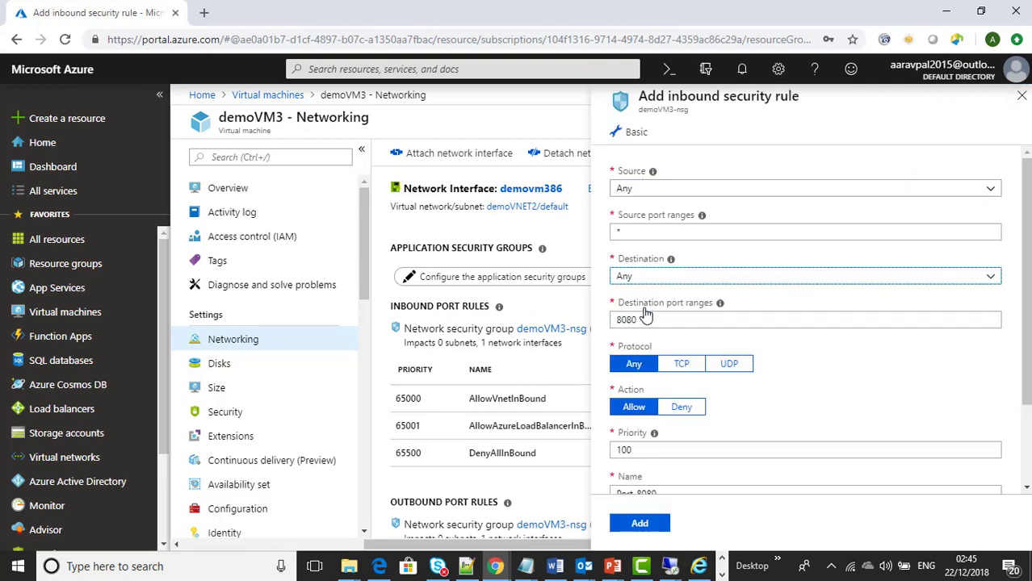
left_click(645, 319)
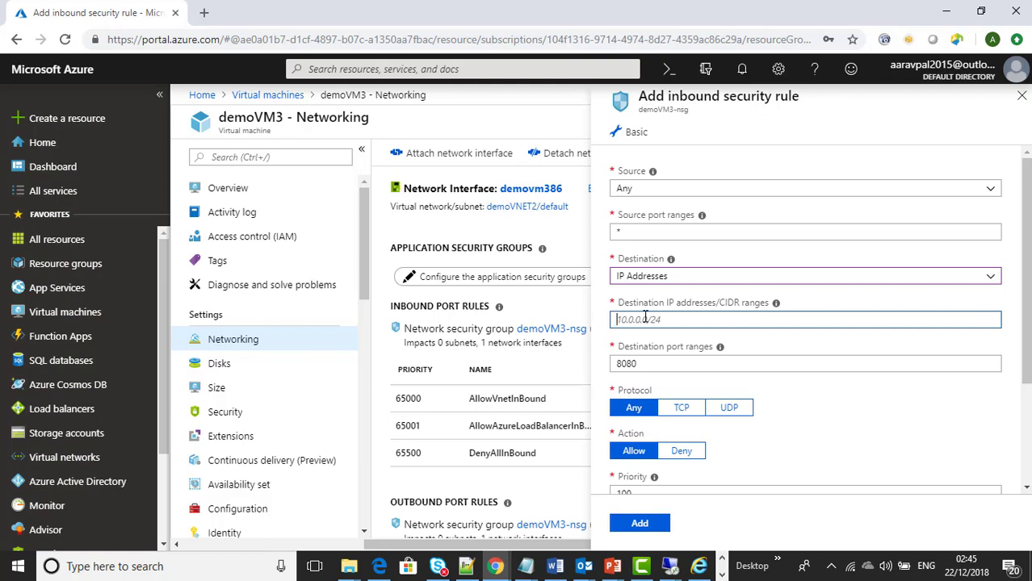
type("10.0.1.")
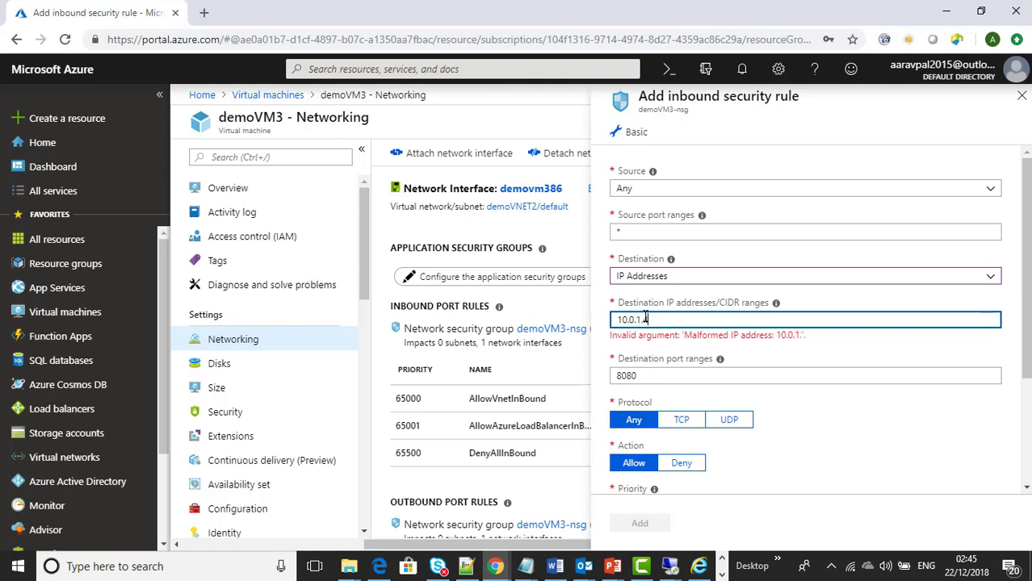
key("Tab")
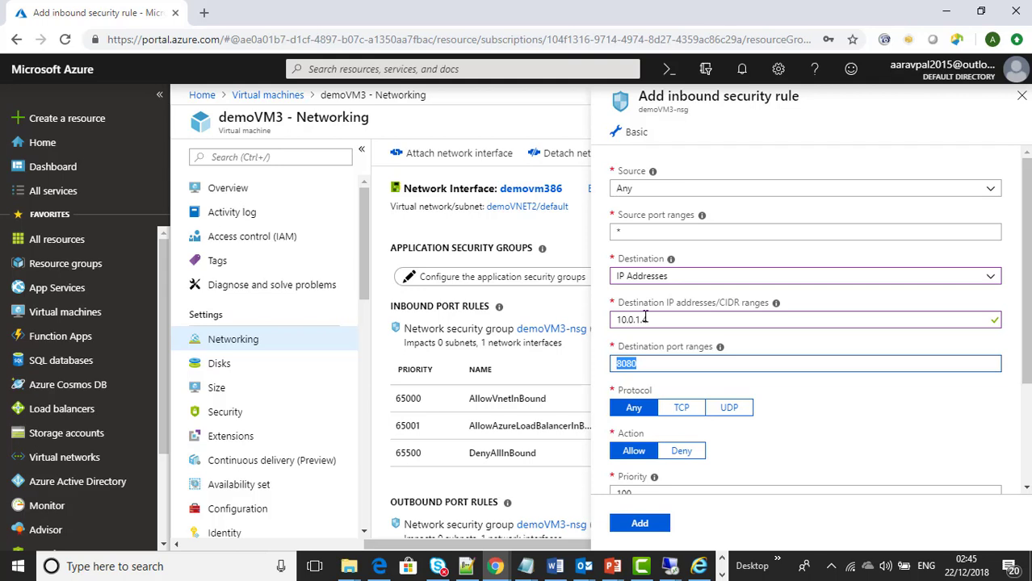
type("3389")
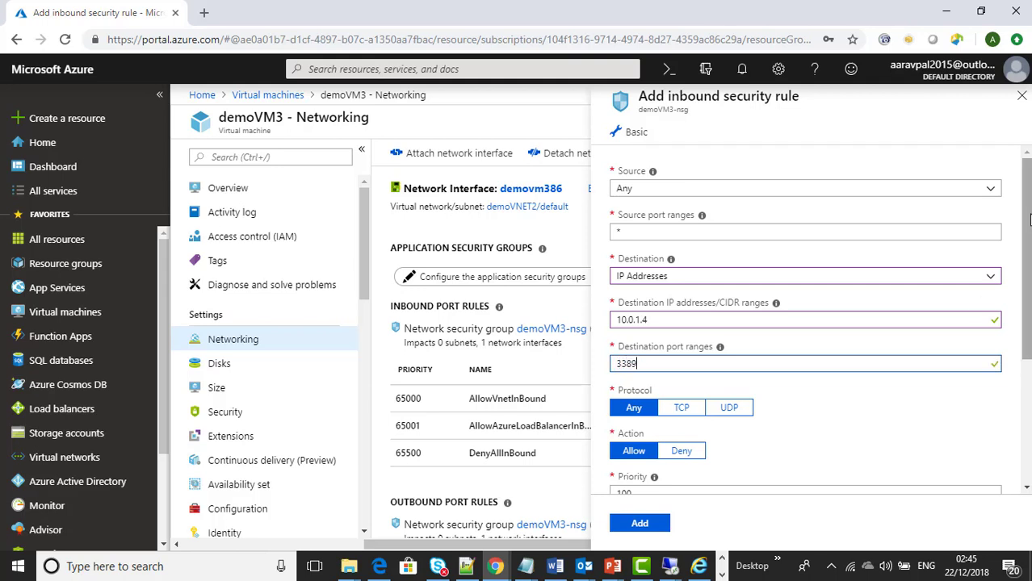
left_click_drag(1028, 219, 1028, 350)
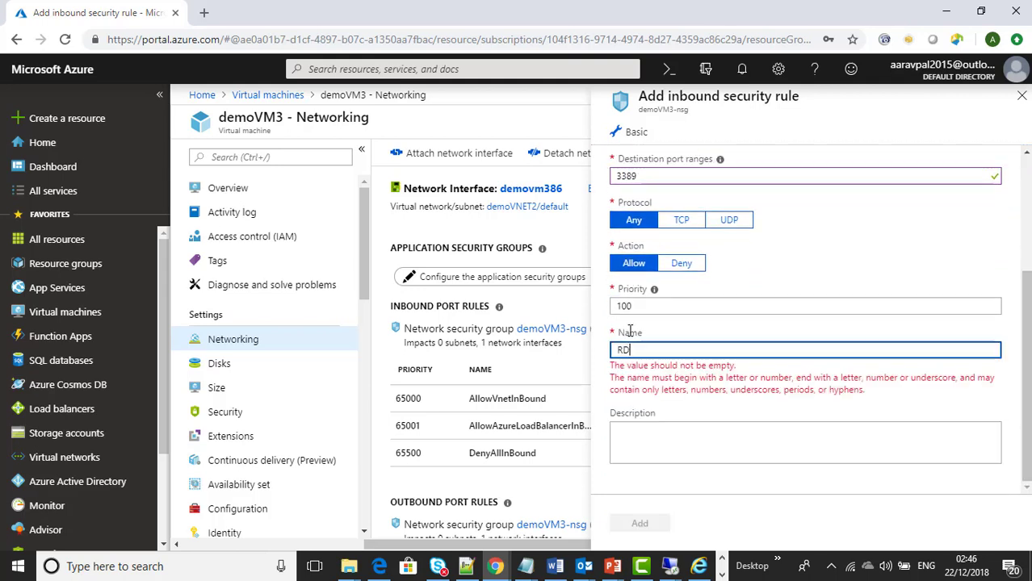
type("P_3389")
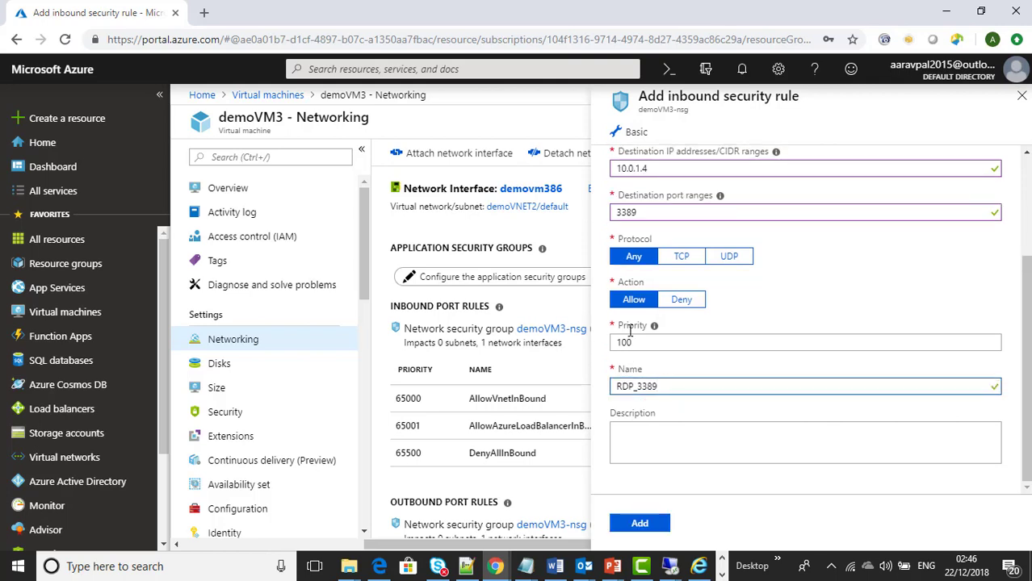
key("Tab")
type("allow rdp")
left_click(641, 524)
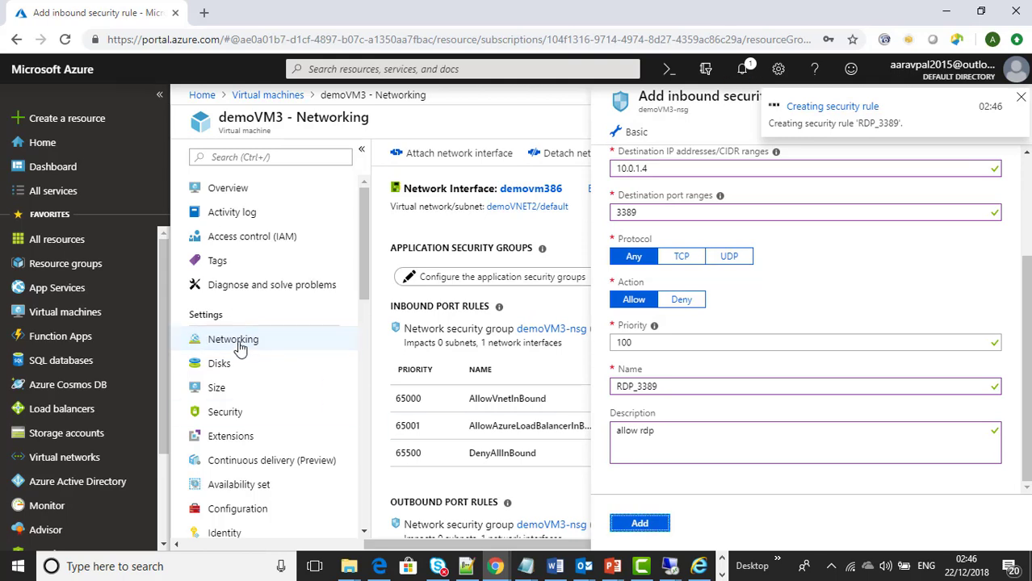
Step: Copy demoVM3's public IP 40.114.228.41 and connect to it with Remote Desktop (mstsc)
left_click(234, 190)
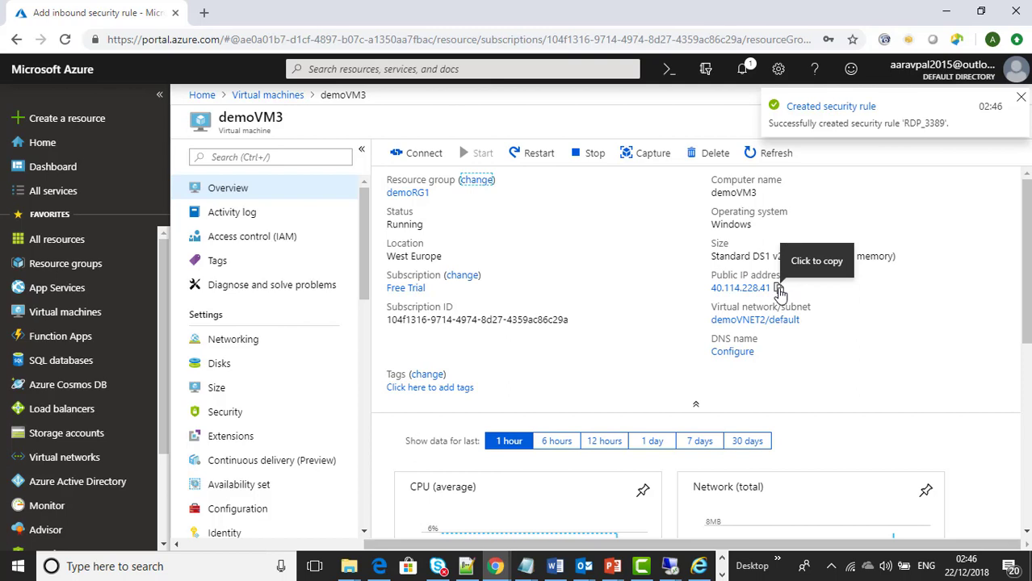
left_click(778, 289)
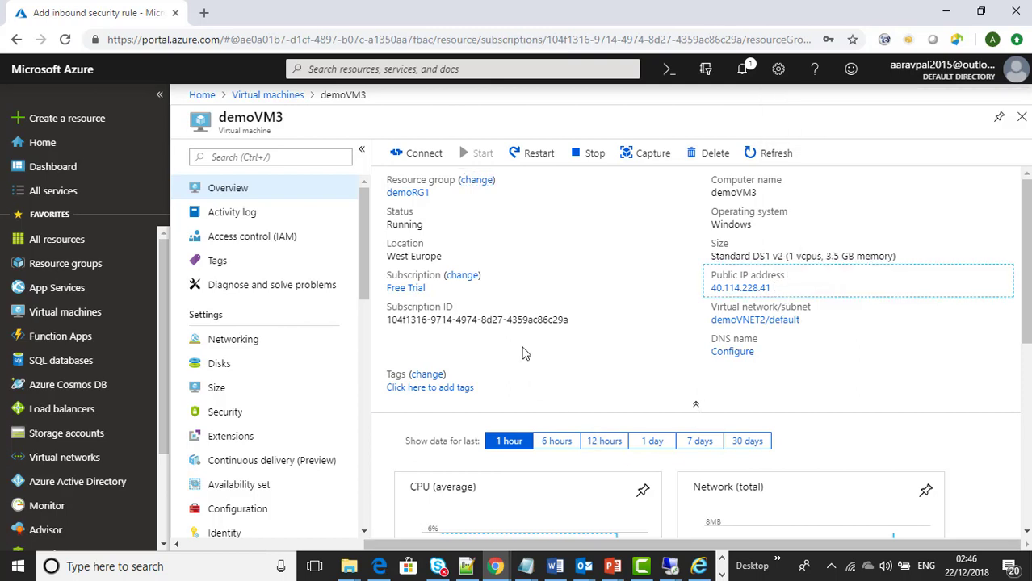
key("super+r")
type("msts")
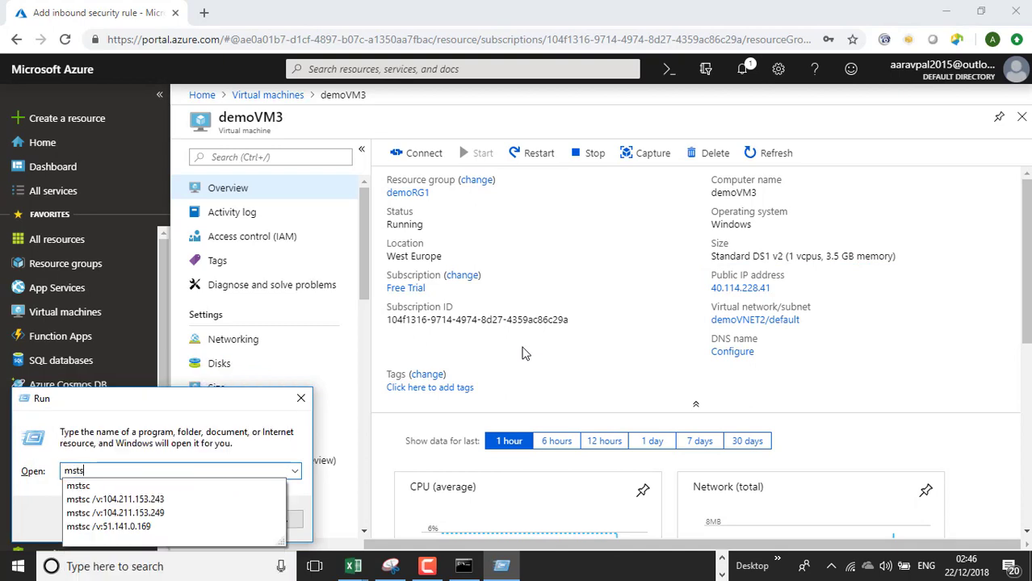
type("c")
key("Return")
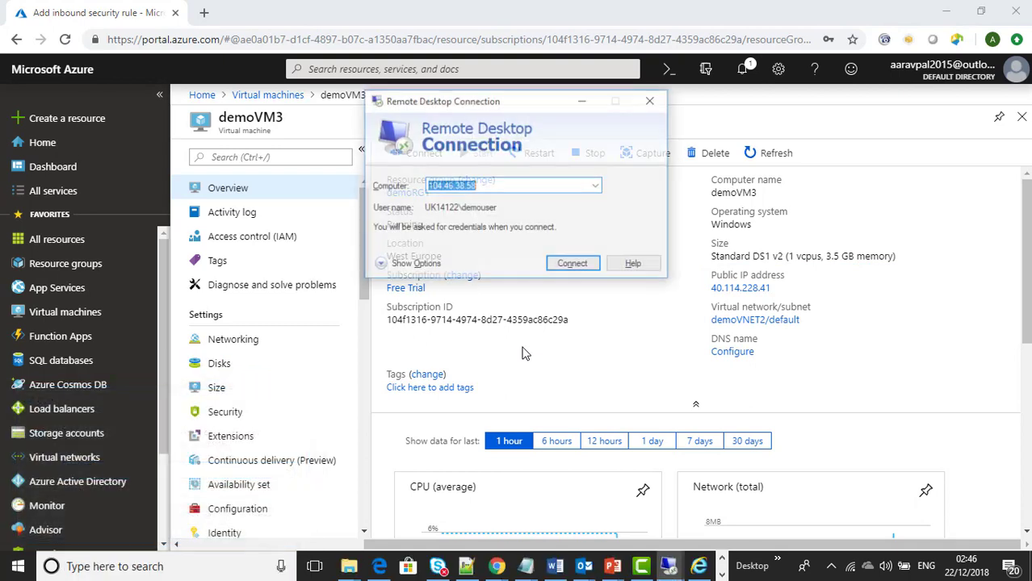
key("ctrl+v")
key("Return")
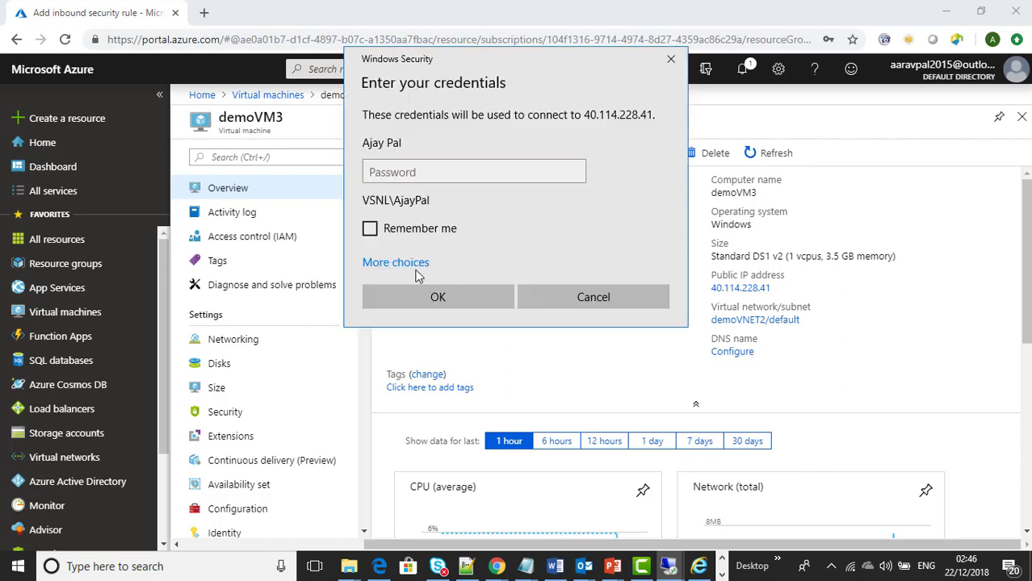
Step: Sign in with the VM's local administrator account and suppress future certificate warnings
left_click(411, 267)
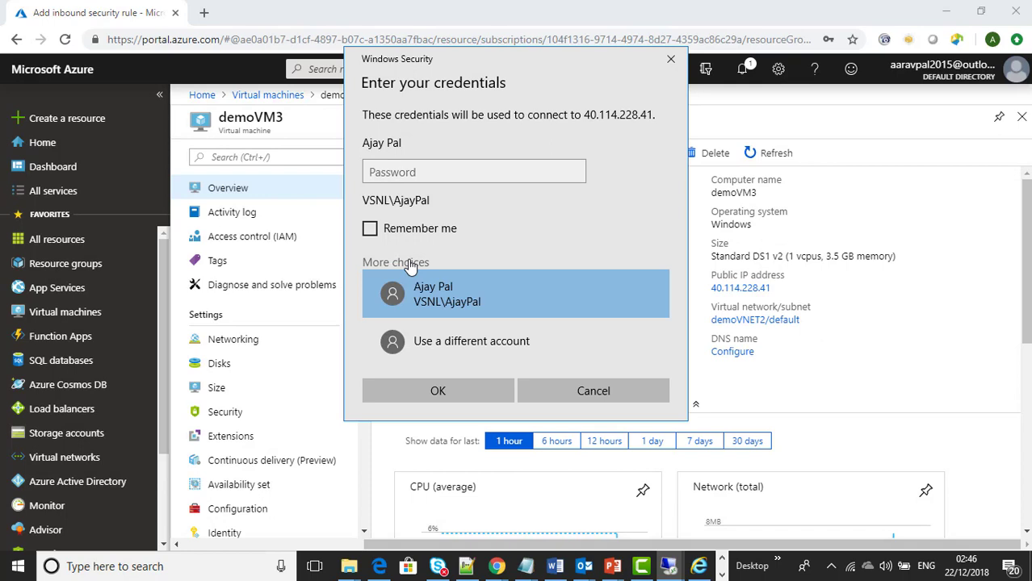
left_click(424, 352)
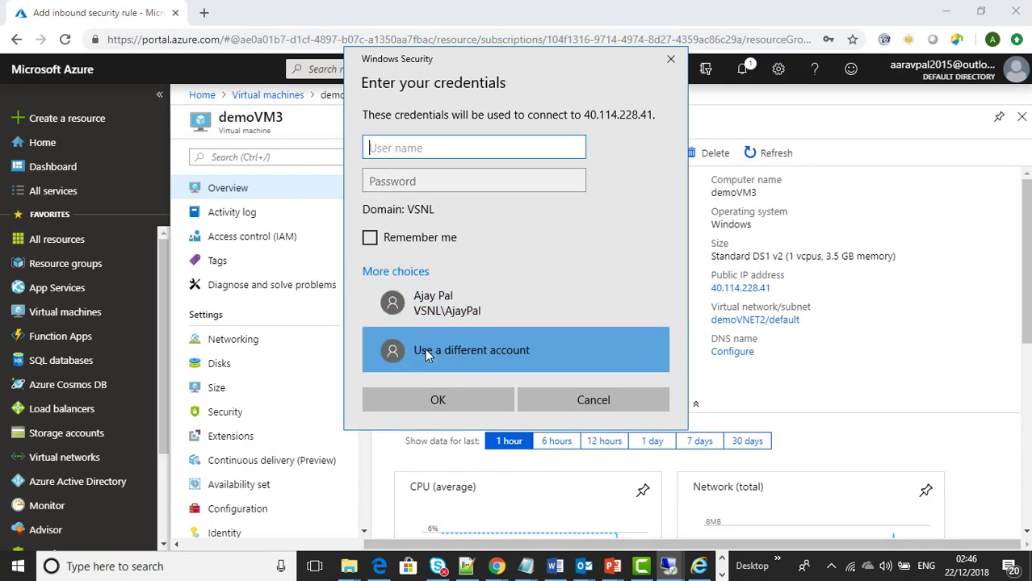
type(".\\de")
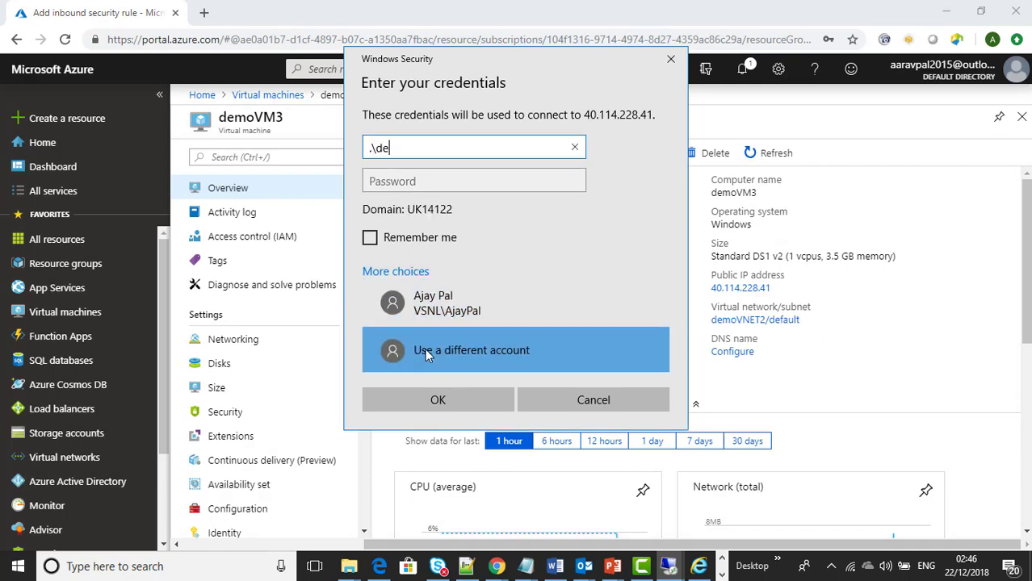
type("mouser")
key("Tab")
type("***")
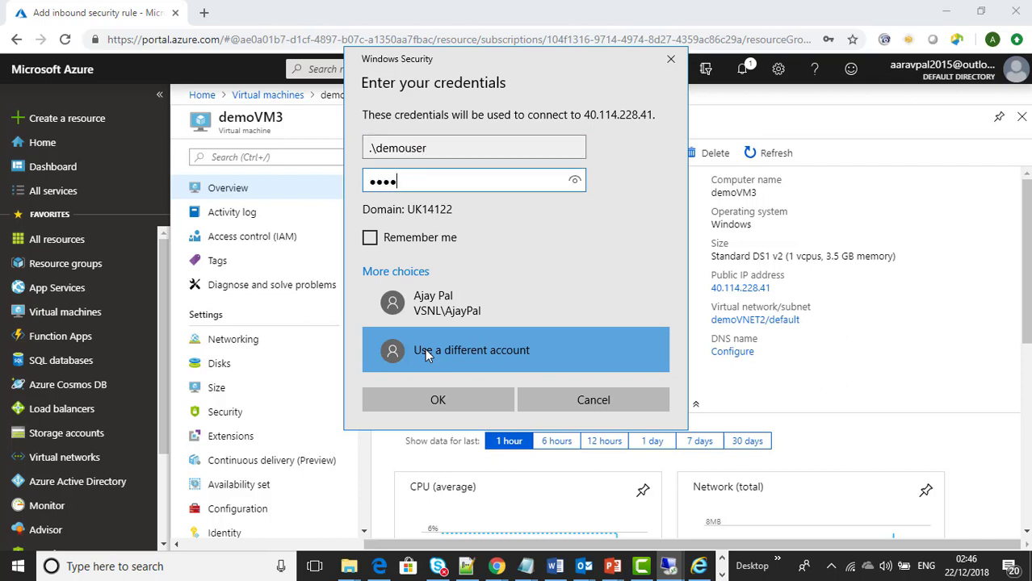
type("••••••••••••")
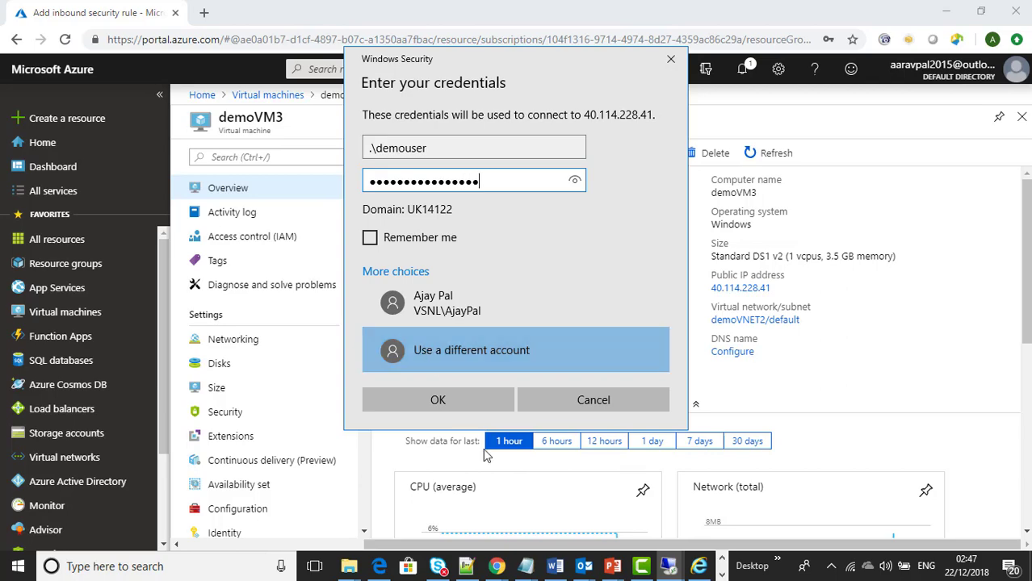
left_click(425, 398)
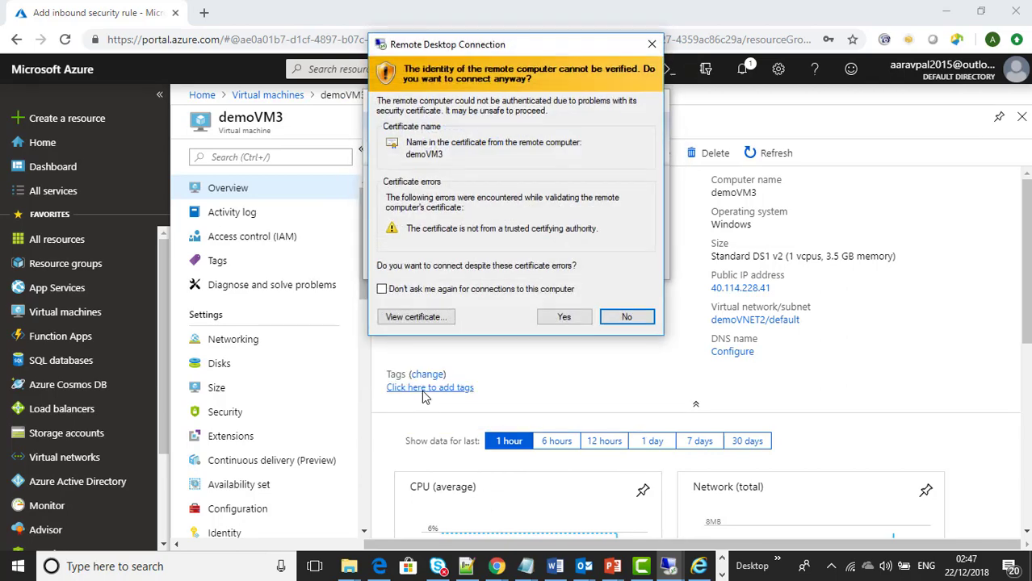
left_click(443, 289)
Step: Accept the certificate and open a Command Prompt inside the demoVM3 session
left_click(564, 317)
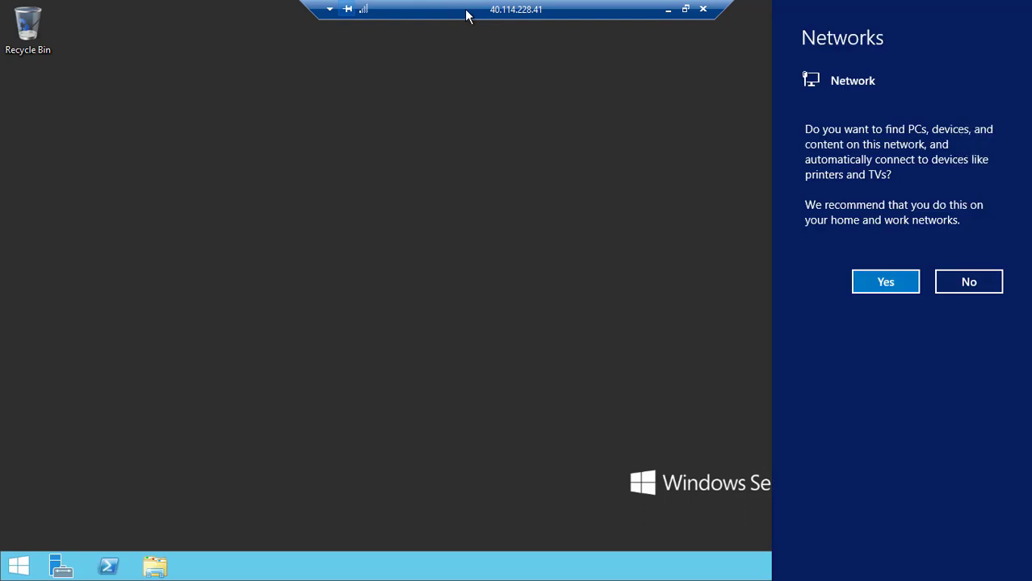
left_click_drag(466, 15, 454, 12)
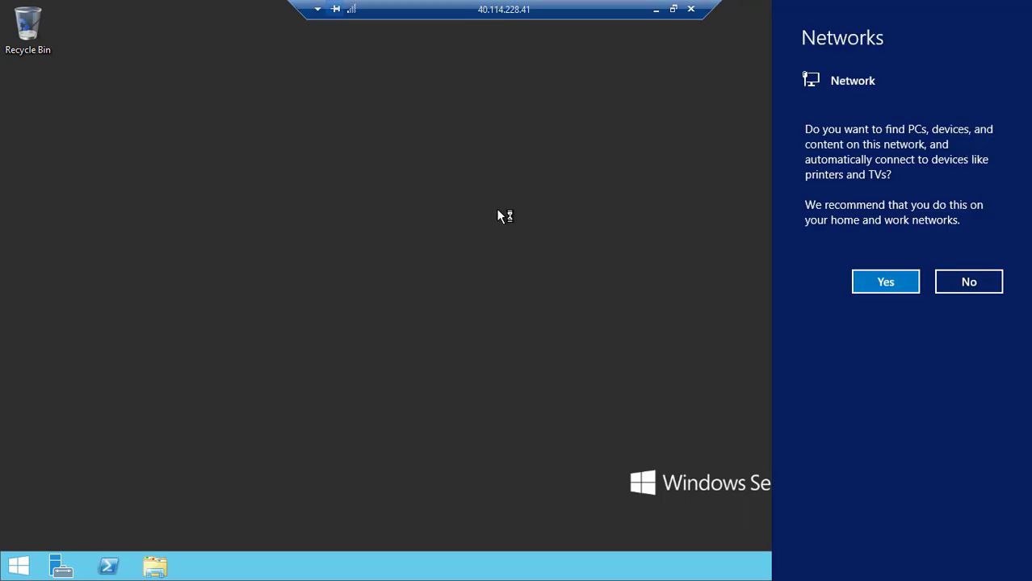
key("super+r")
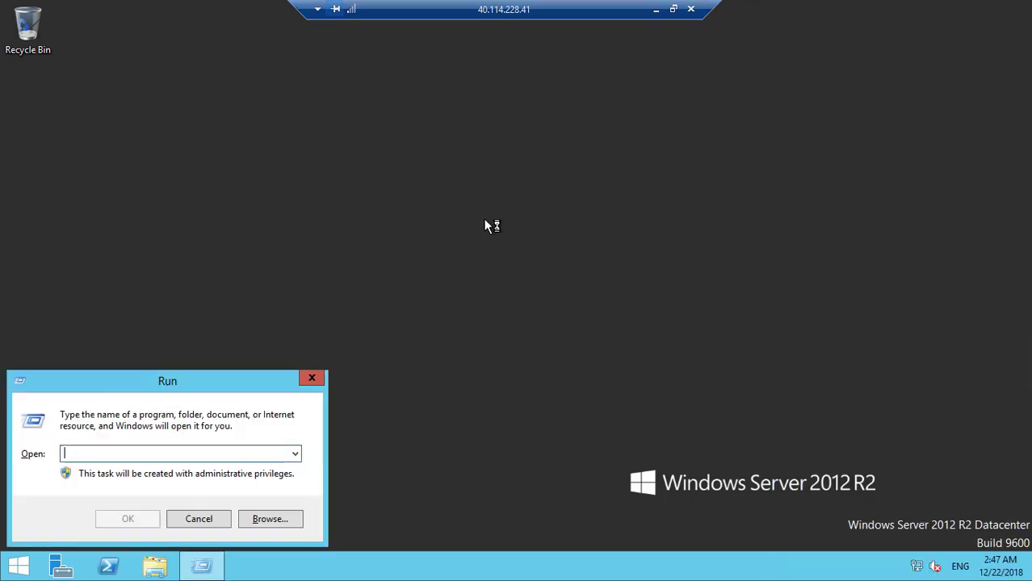
type("cmd")
key("Return")
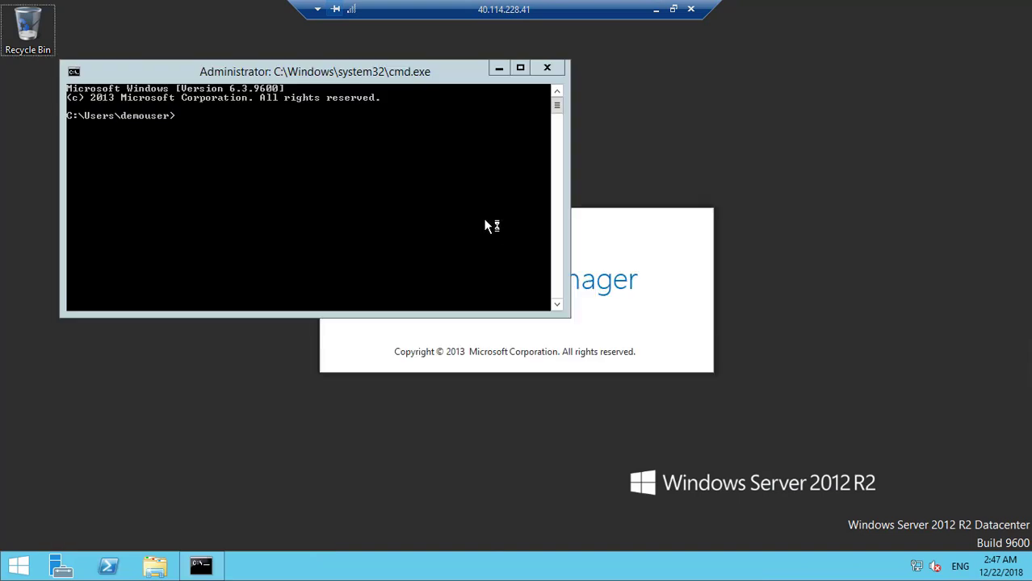
Step: Run a continuous ping to 10.10.1.4, which returns 'Request timed out.'
left_click(412, 209)
type("ping")
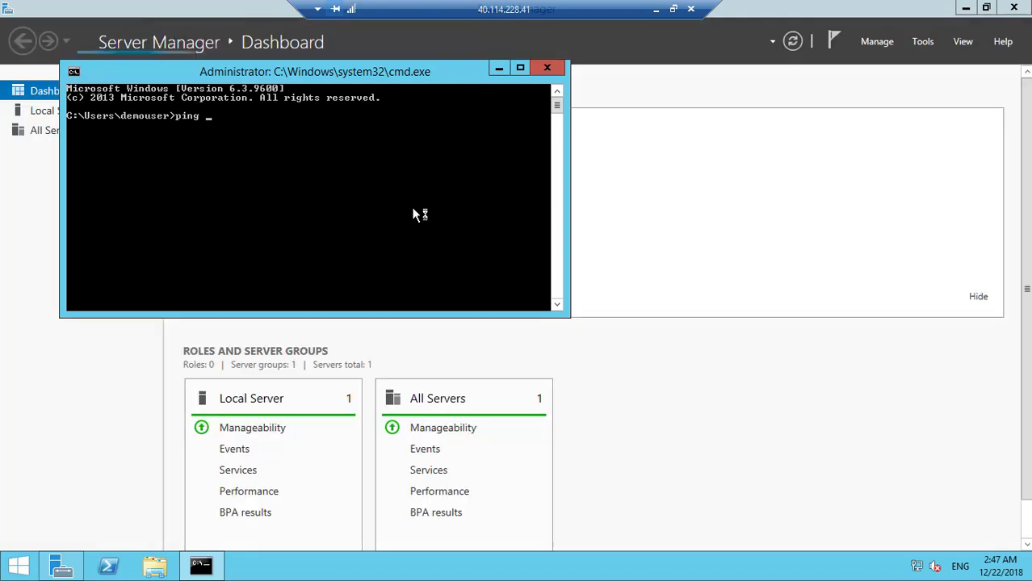
type(" 10.")
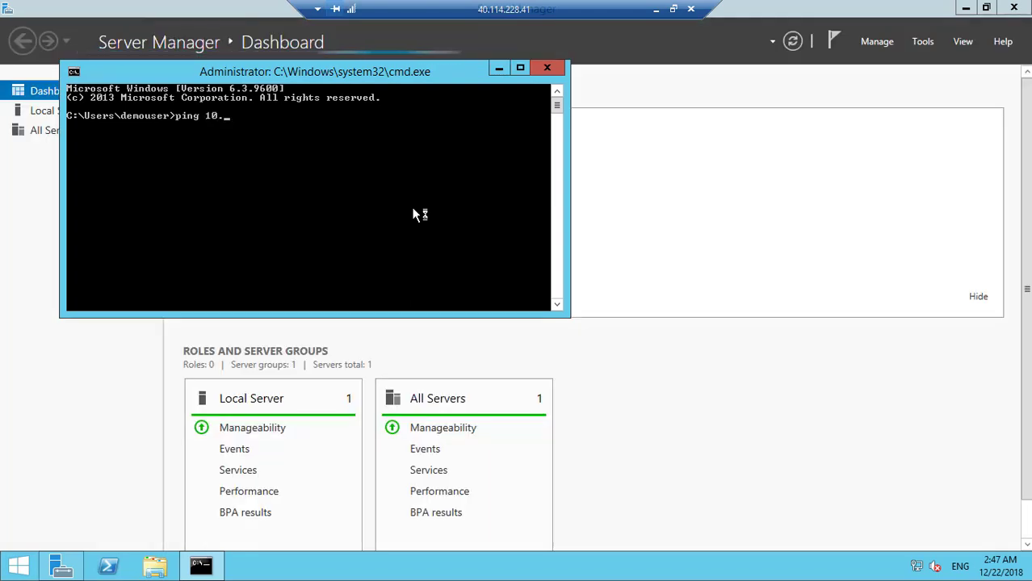
type("10.1.")
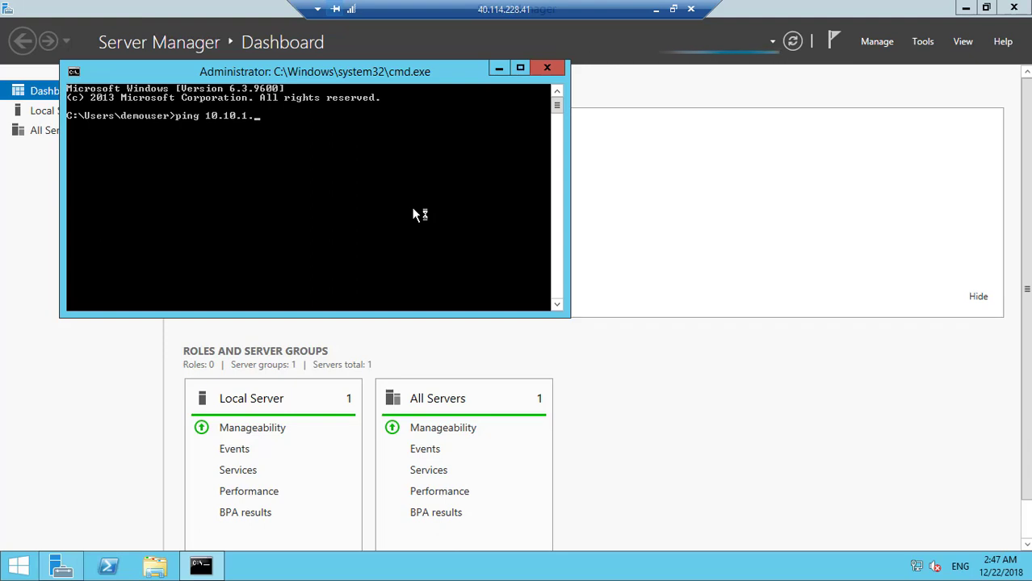
type("4 -t")
key("Return")
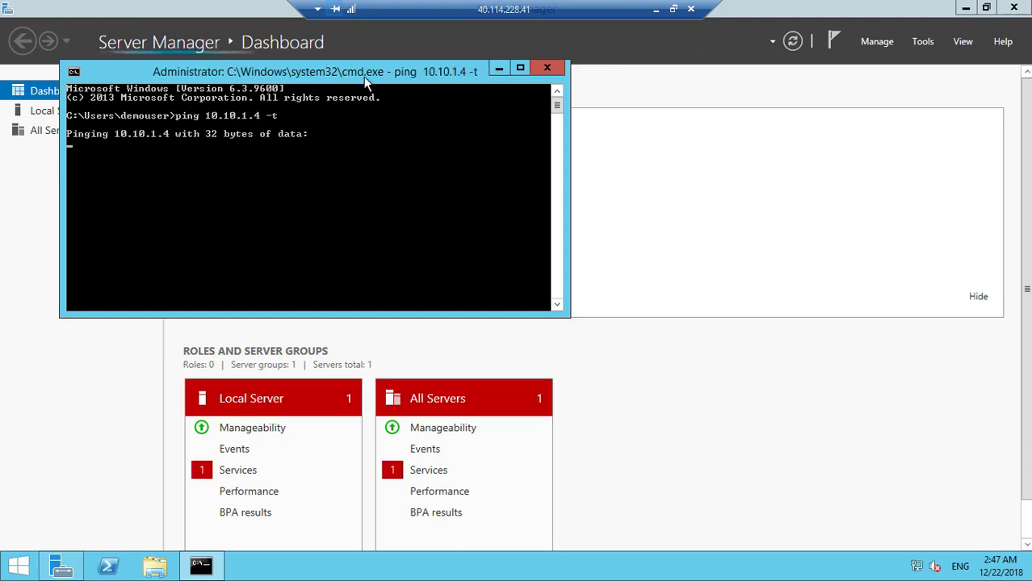
left_click_drag(330, 73, 429, 88)
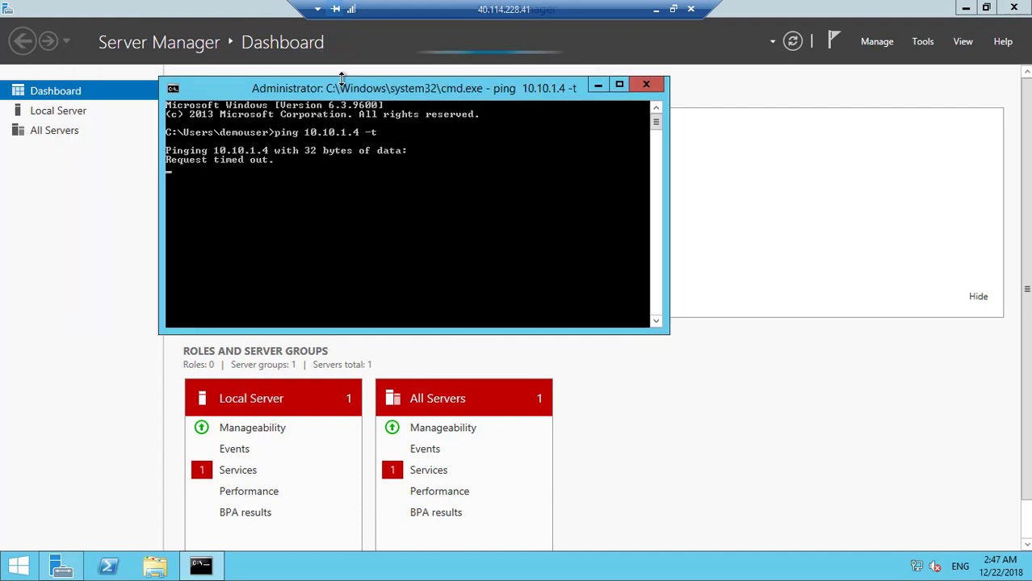
key("super+r")
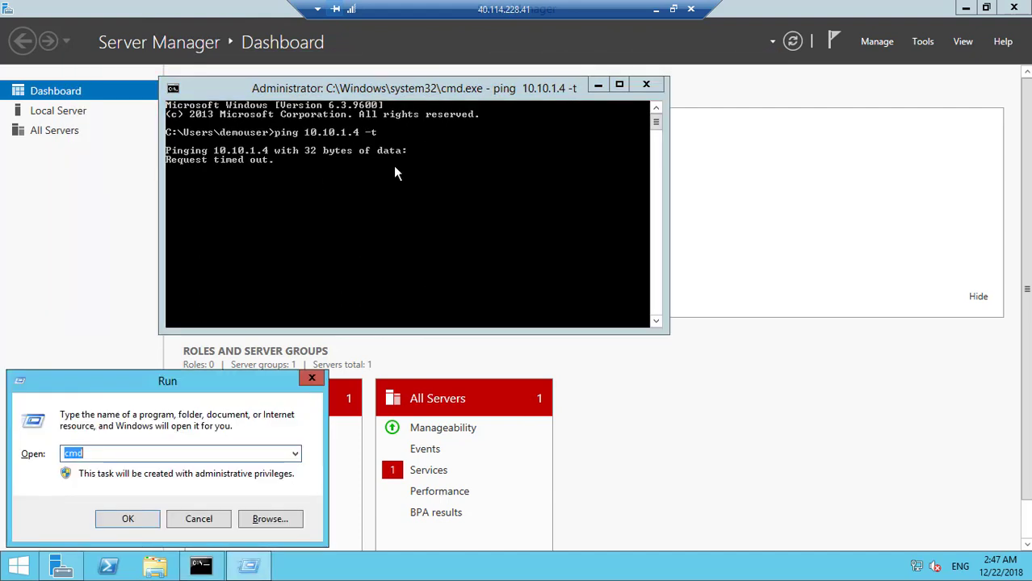
Step: Attempt a Remote Desktop connection to 10.10.1.4 from demoVM3, cancel it, and minimize the session
type("mstsc")
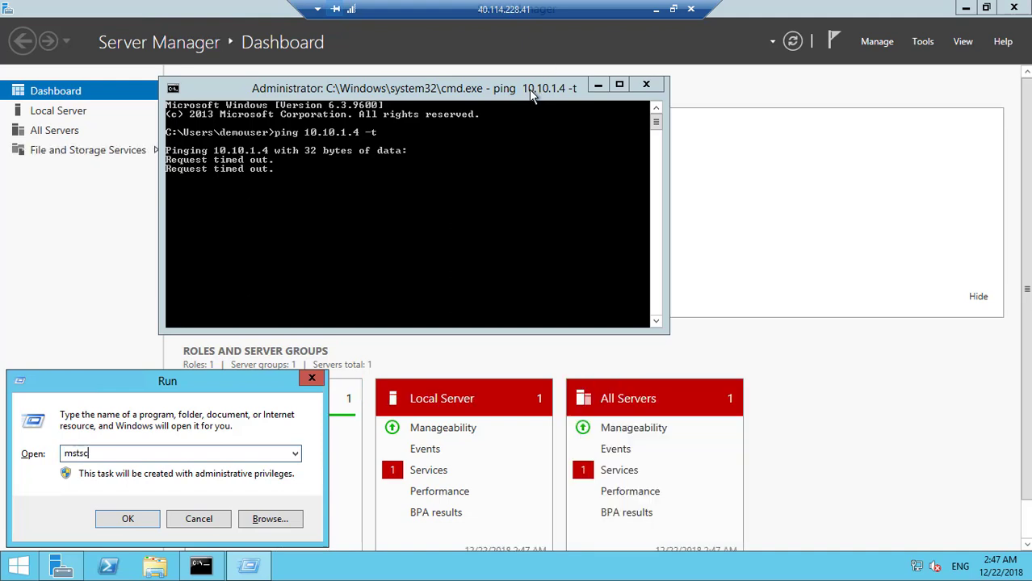
key("Return")
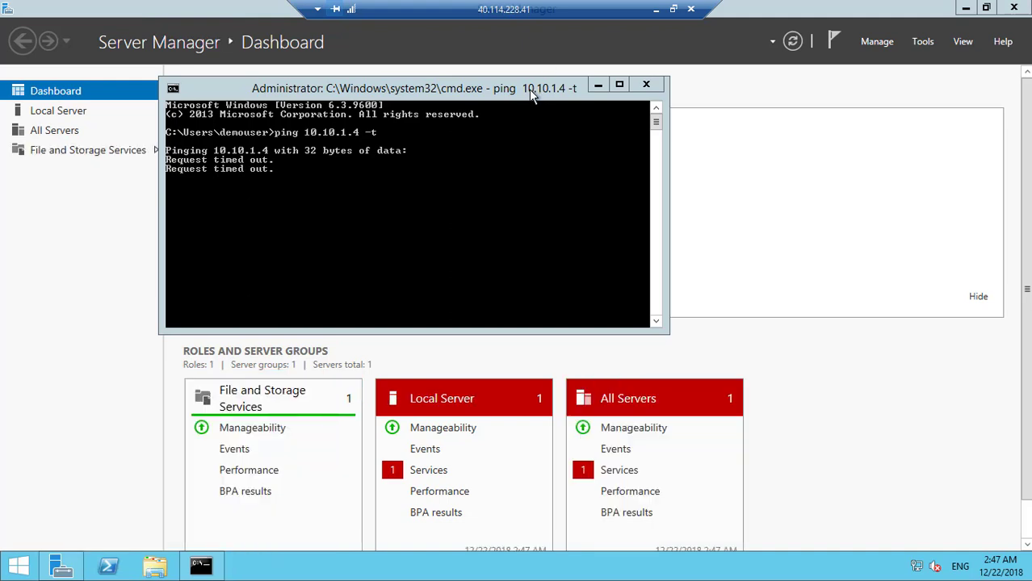
left_click_drag(554, 100, 701, 87)
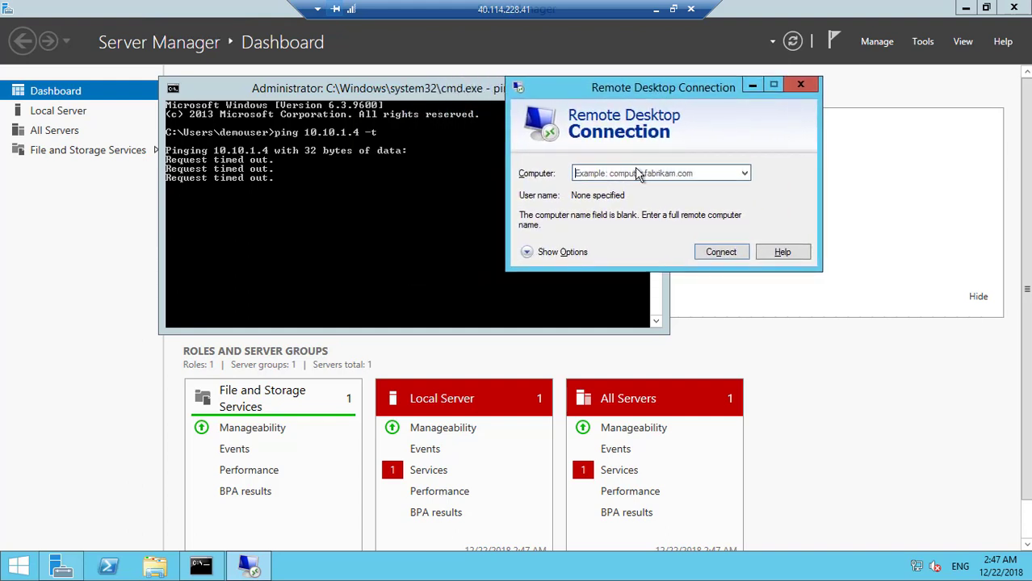
type("10.1")
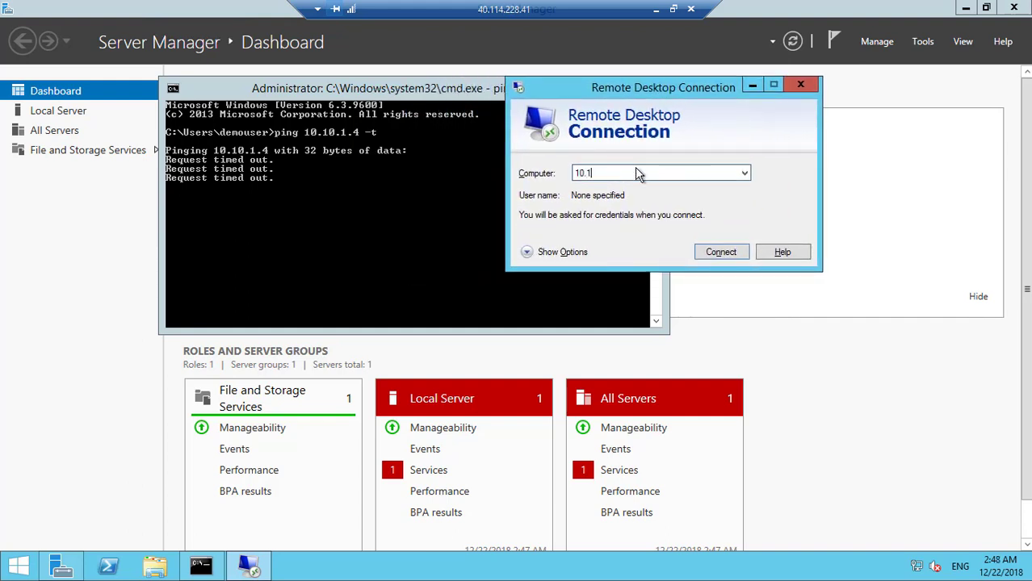
type("0.1.4")
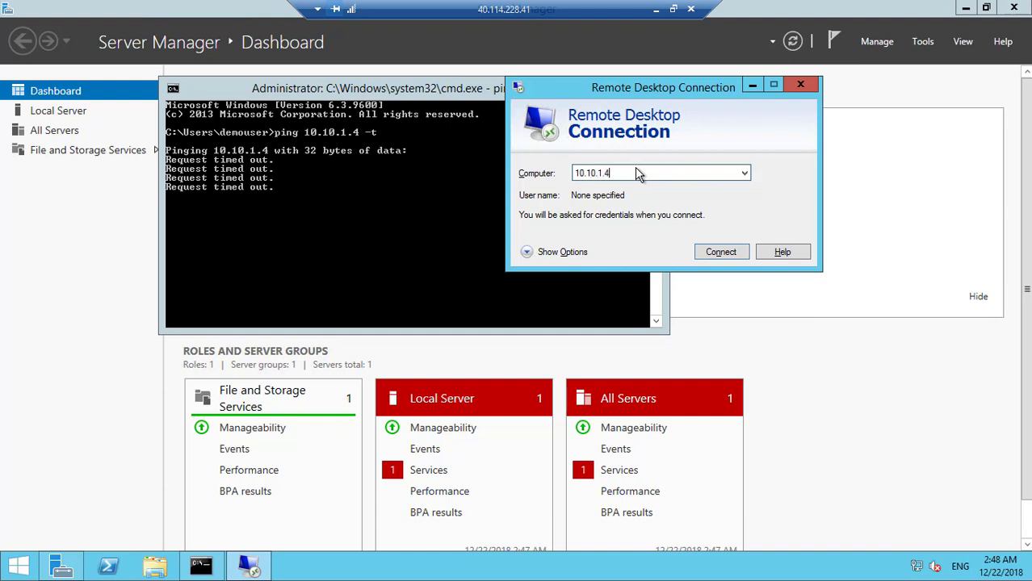
key("Return")
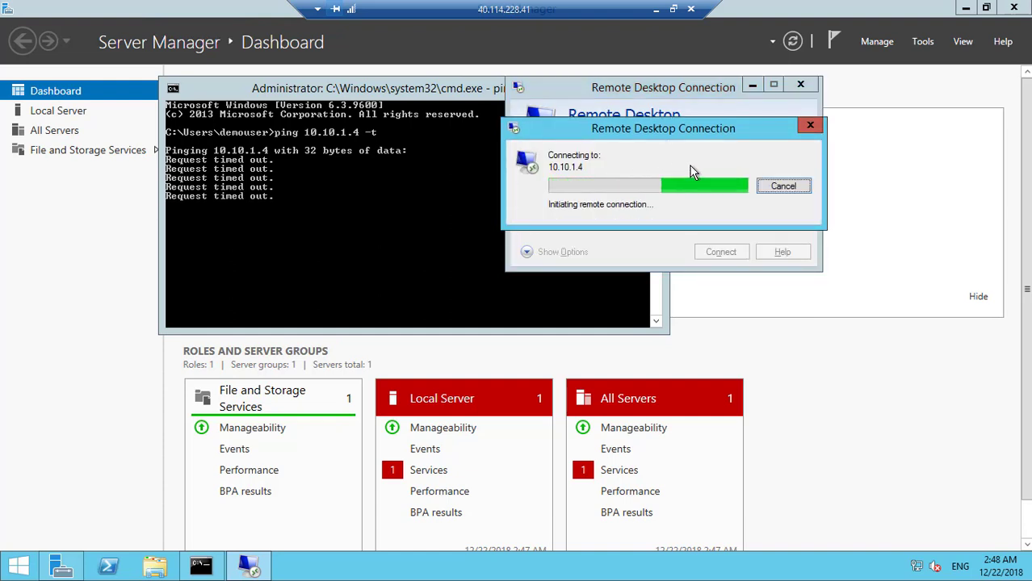
left_click(781, 186)
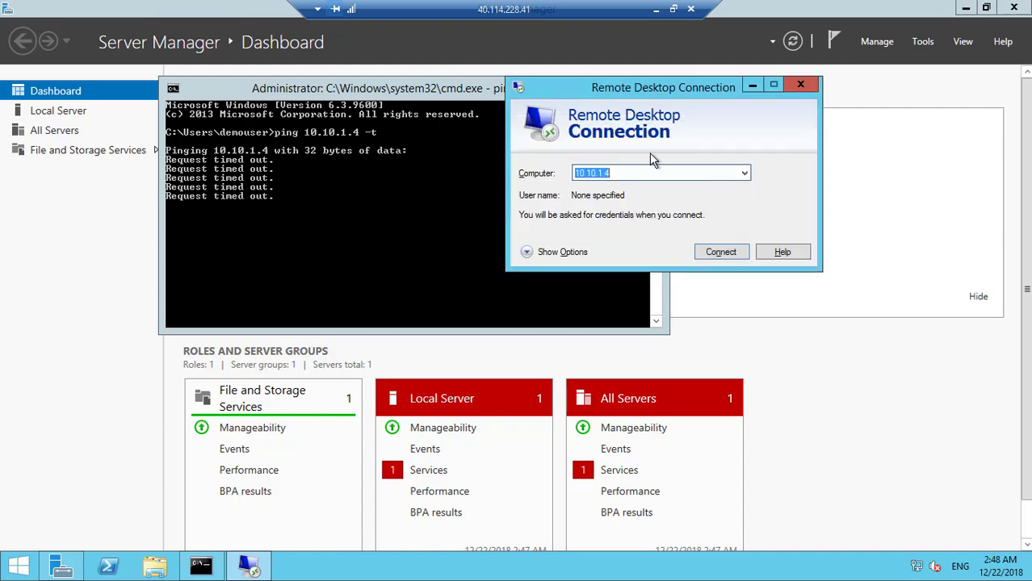
left_click(656, 9)
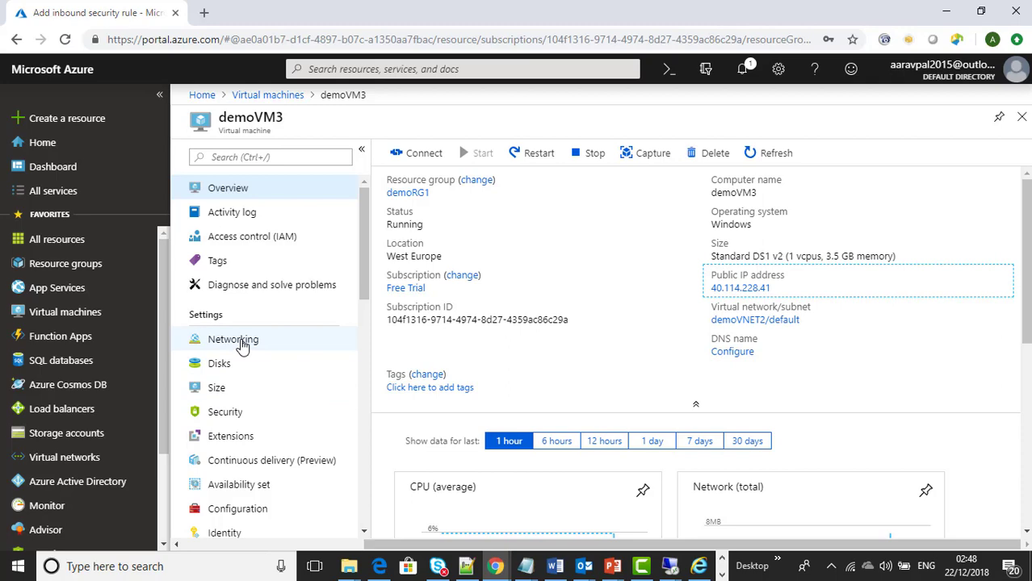
Step: Show demoVM1's networking page with private IP 10.10.1.4 and its inbound port rules
left_click(242, 343)
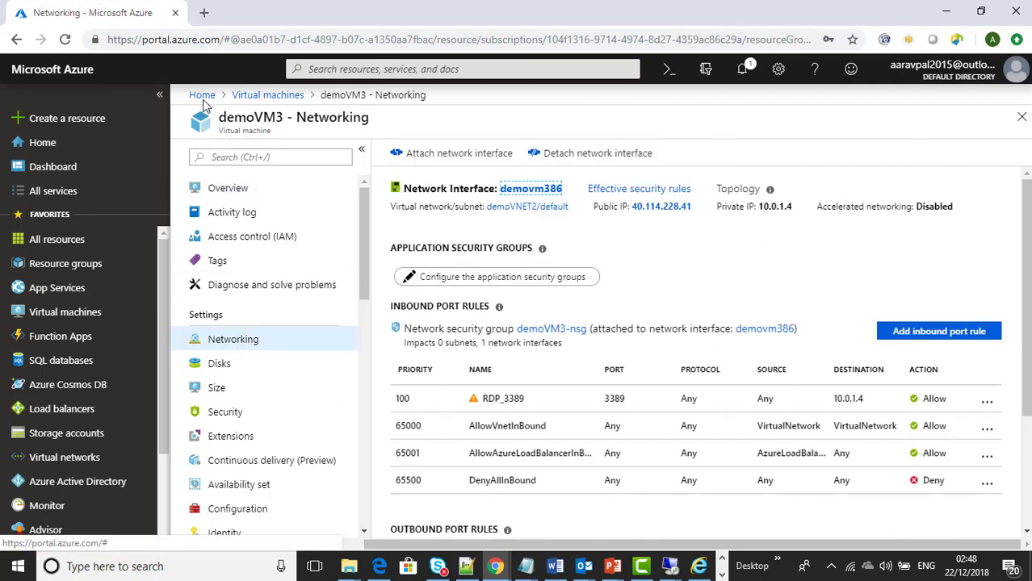
left_click(249, 97)
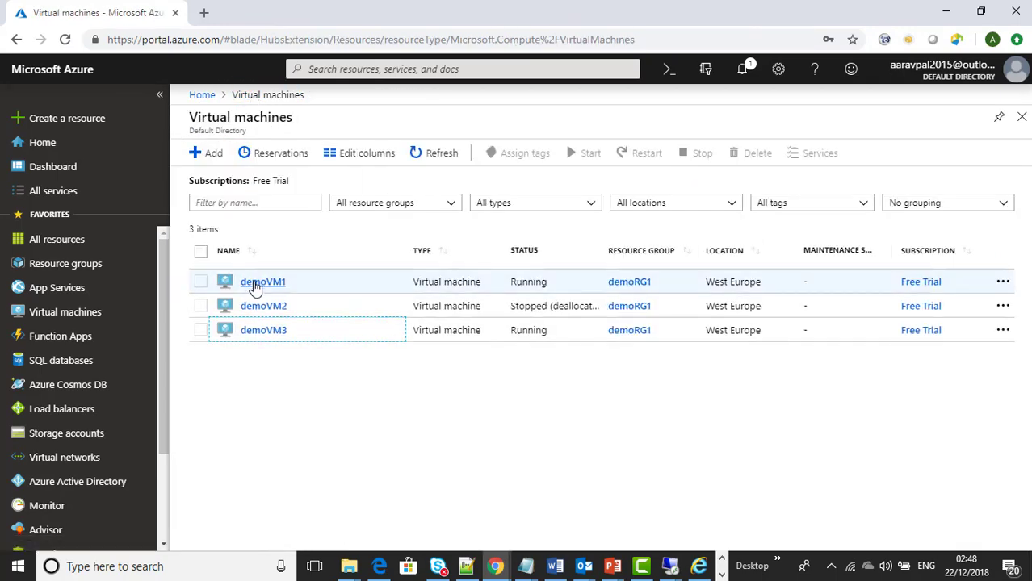
left_click(255, 284)
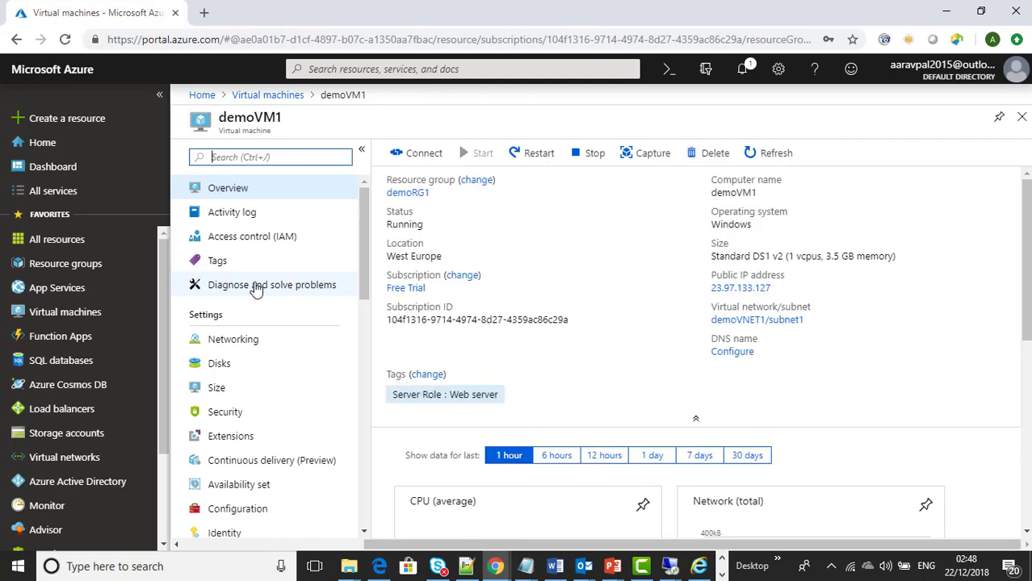
left_click(237, 345)
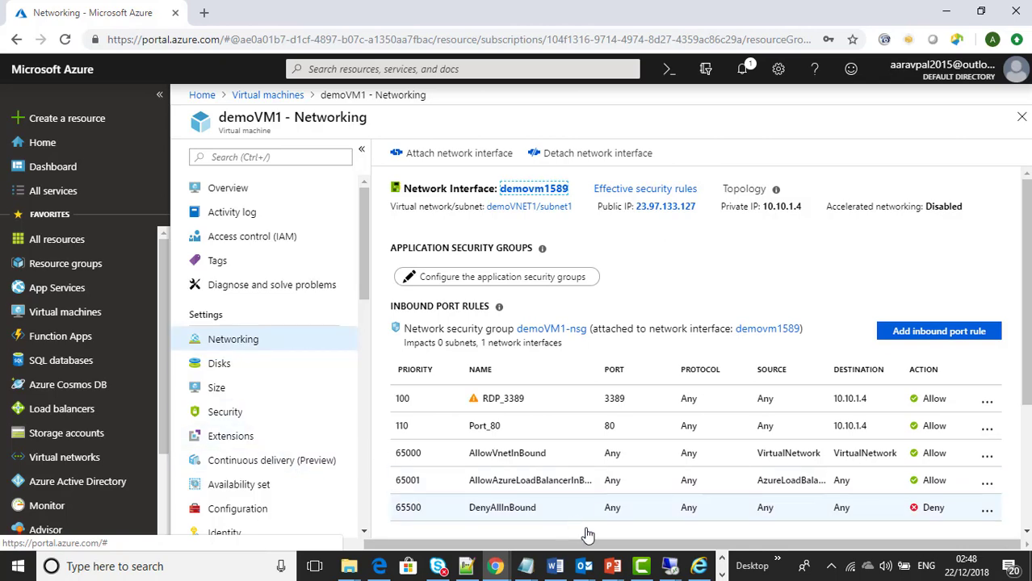
Step: Close the unused Remote Desktop Connection window
left_click(669, 567)
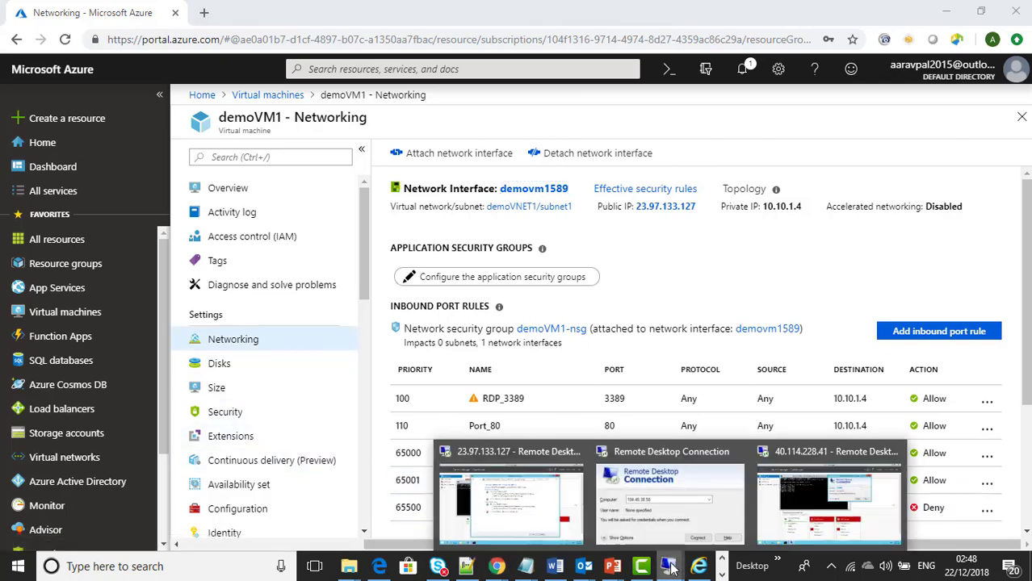
left_click(687, 525)
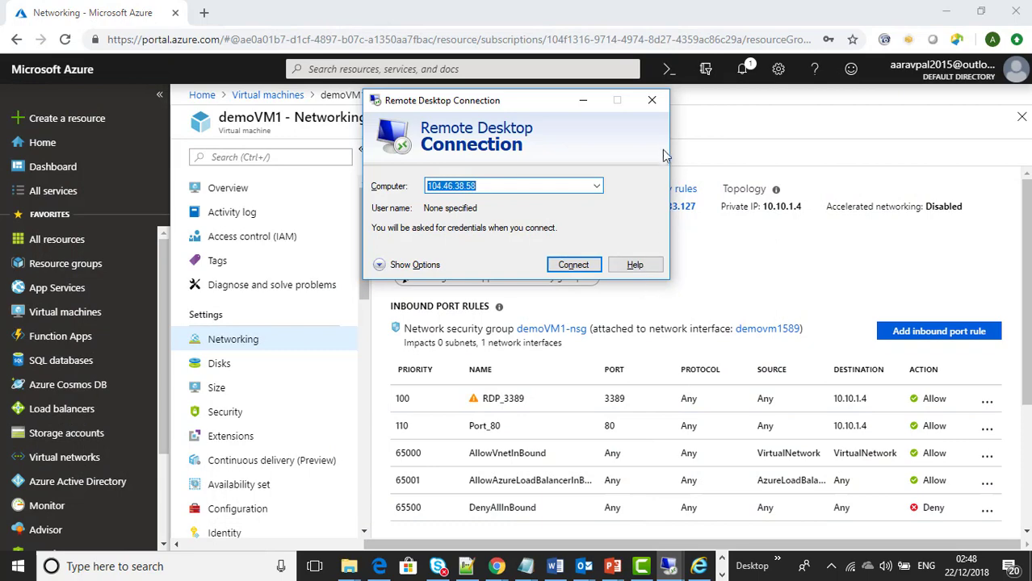
left_click(654, 101)
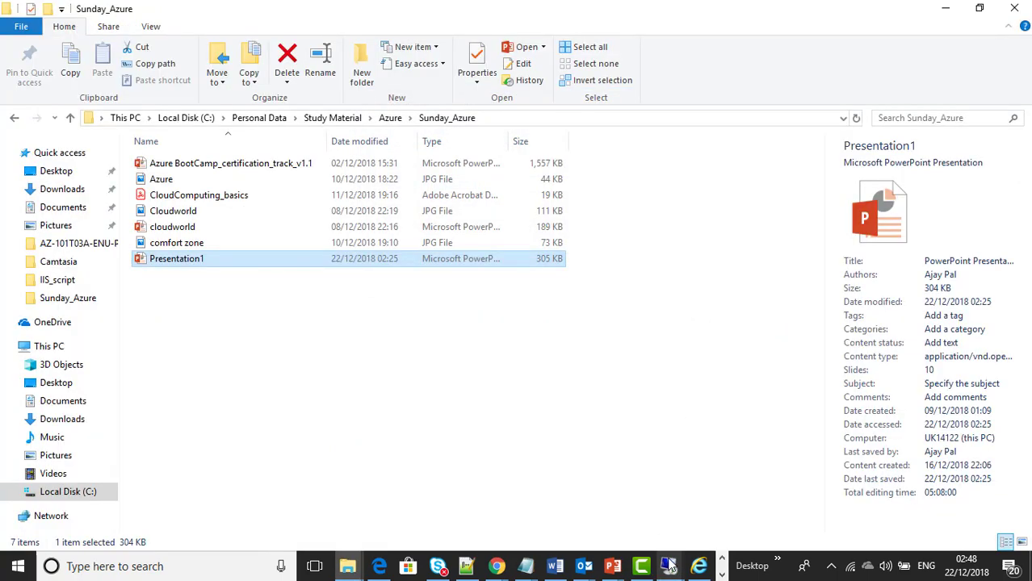
Step: In the 23.97.133.127 session, turn off Windows Firewall for private and public networks
left_click(670, 565)
left_click(601, 521)
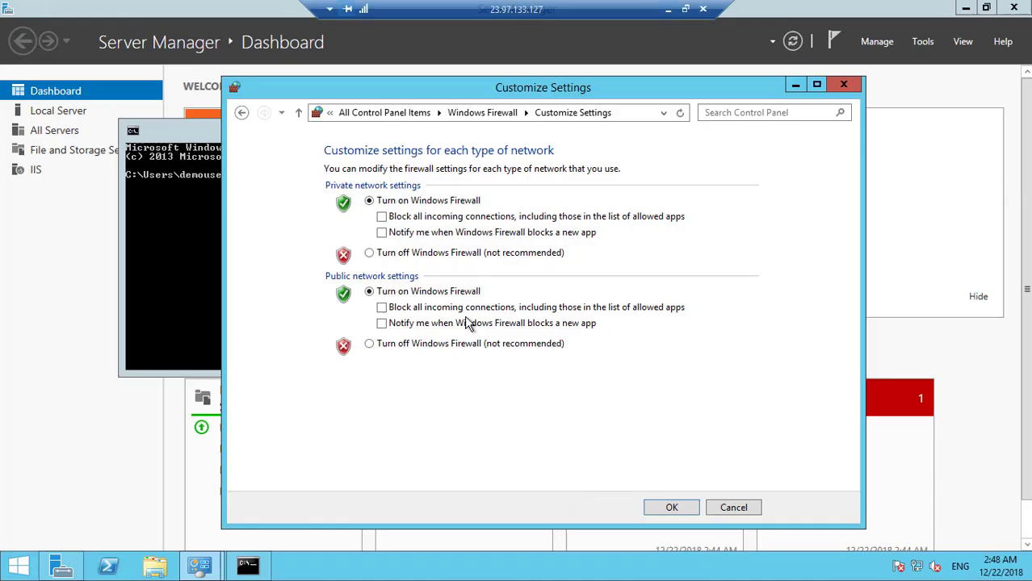
left_click(403, 253)
left_click(405, 343)
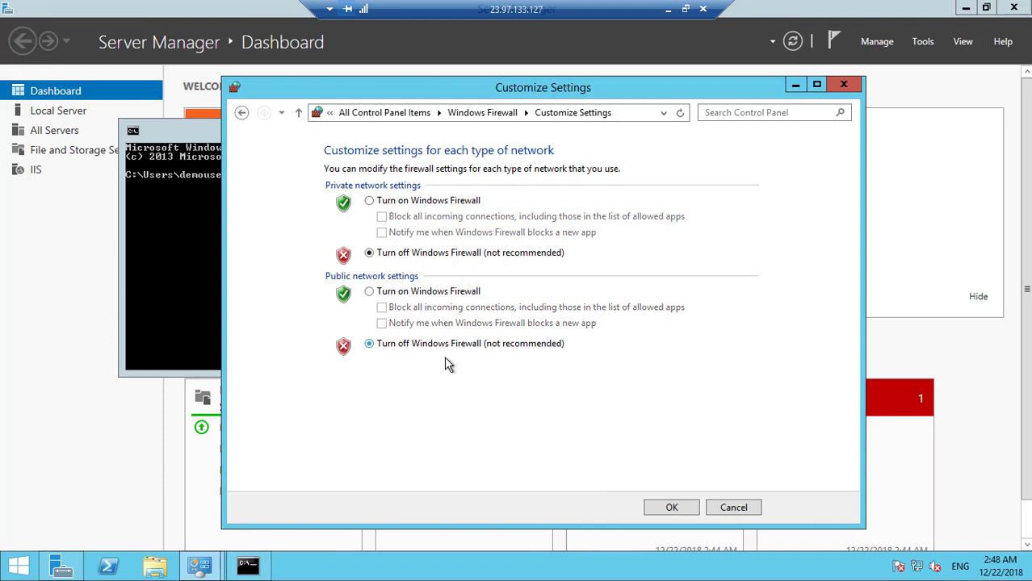
left_click(661, 508)
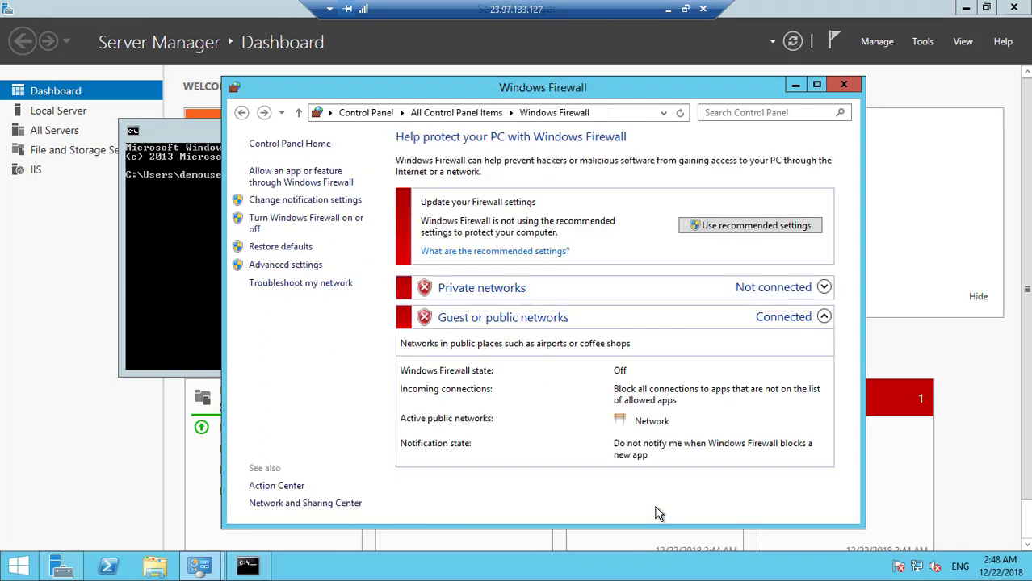
Step: Run 'ping 10.0.1.4 -t' in the command prompt, then minimise the session to the local desktop
left_click(172, 280)
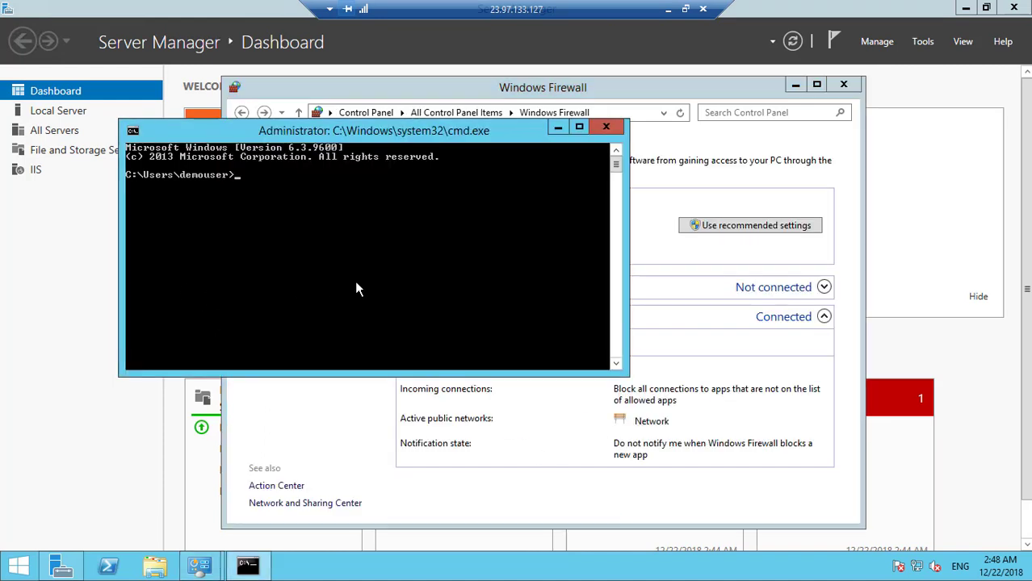
type("ping 10.0.1.4 -t")
key("Return")
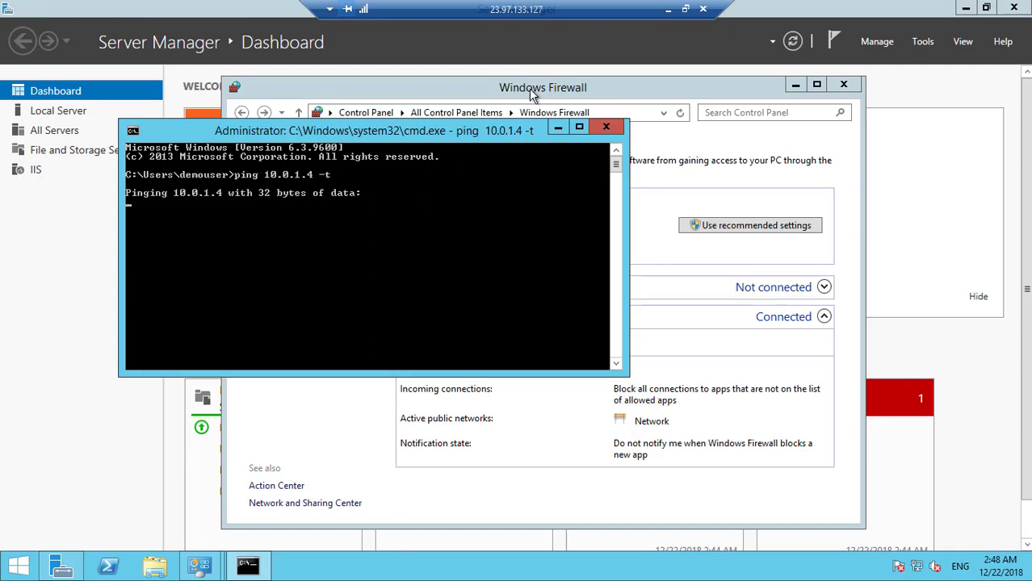
left_click(667, 10)
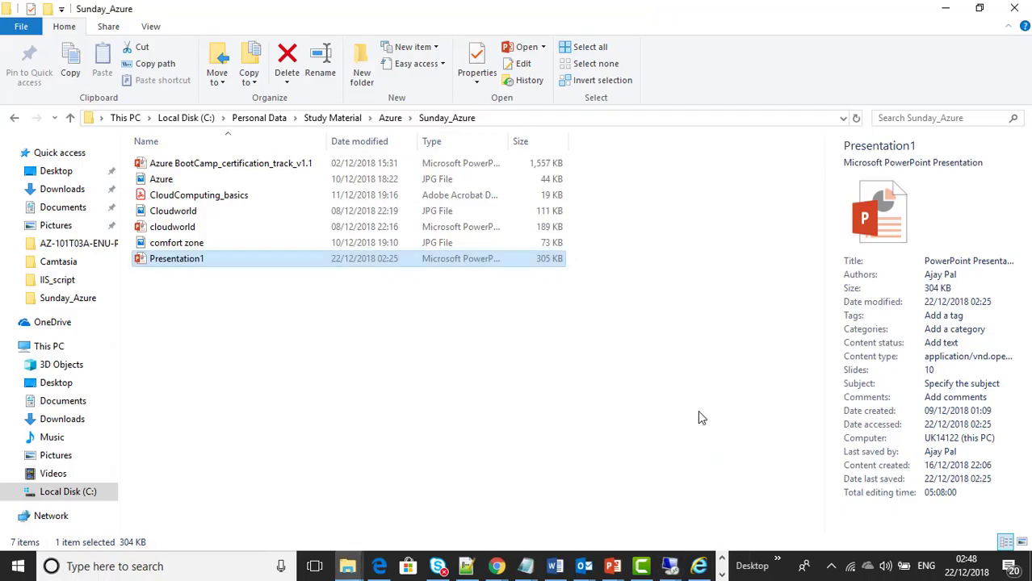
Step: In the 40.114.228.41 session, open Control Panel and list its items as small icons
left_click(670, 566)
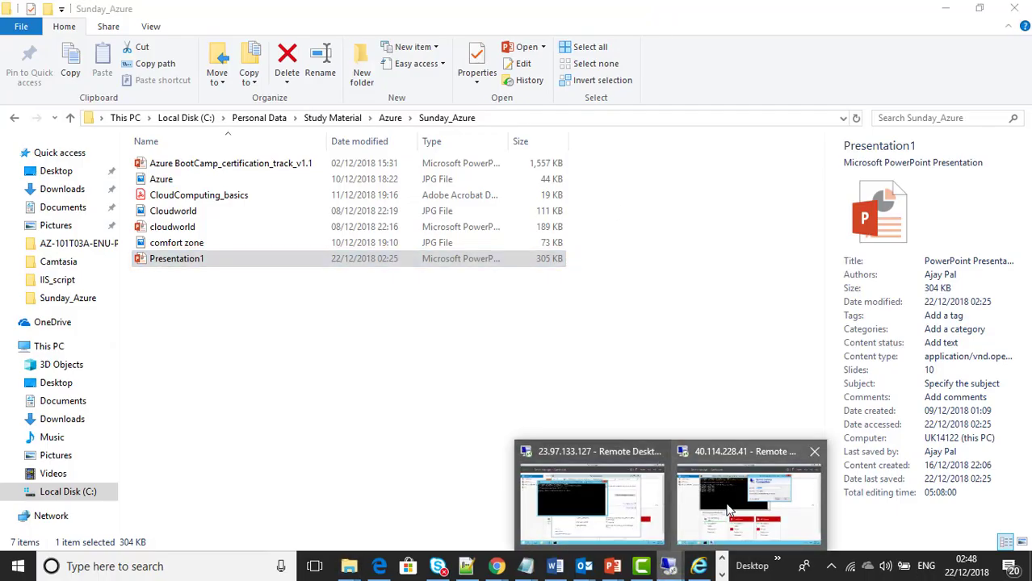
left_click(718, 526)
left_click(801, 85)
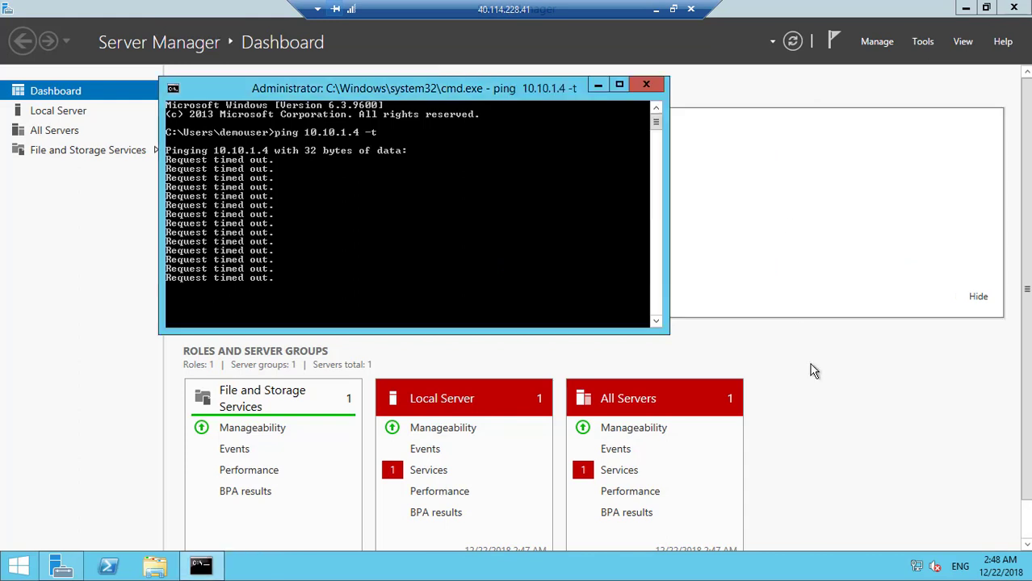
key("super+r")
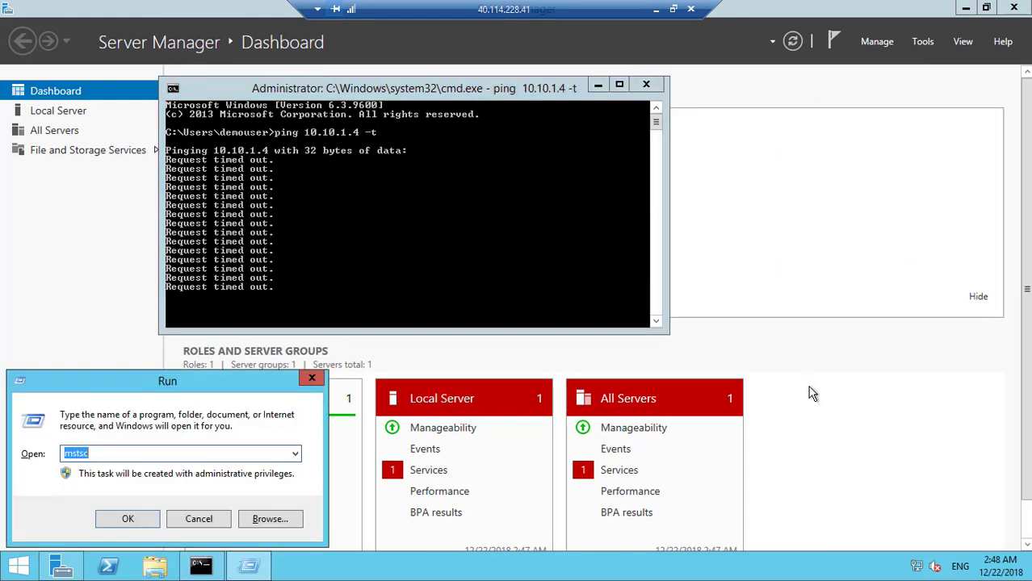
type("control")
key("Return")
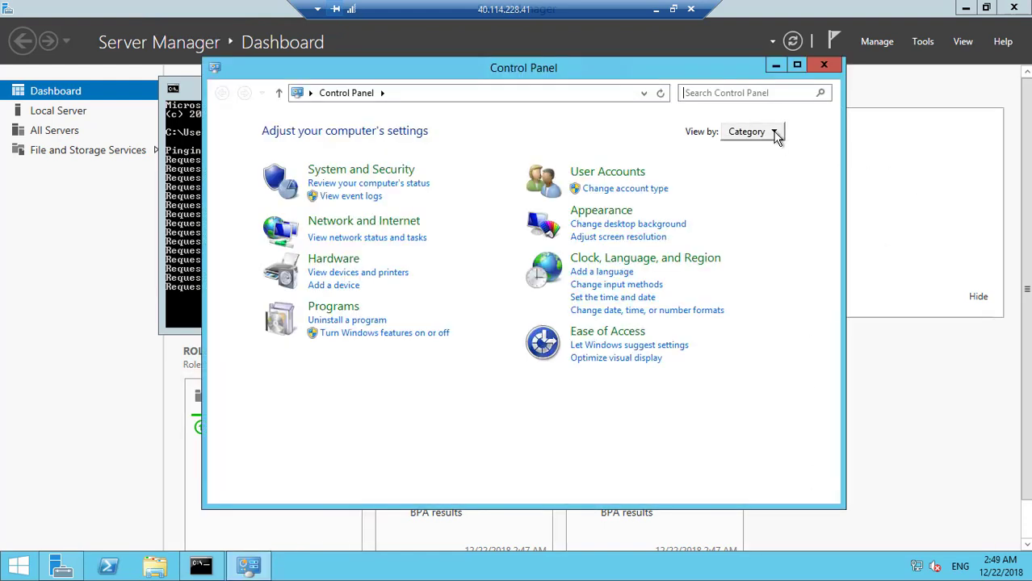
left_click(776, 137)
left_click(769, 188)
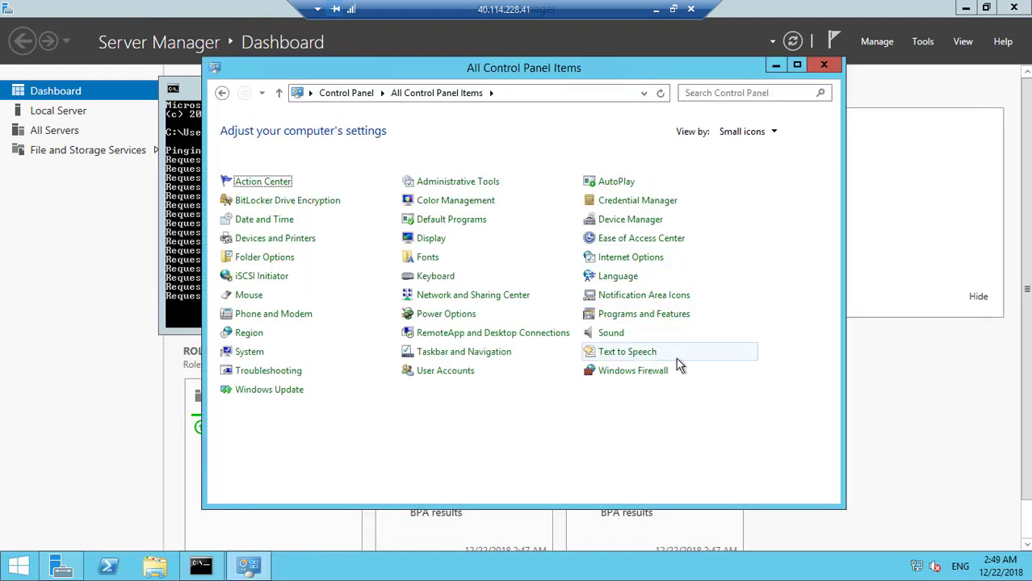
Step: Turn Windows Firewall off for private and public networks, then bring the ping output forward
left_click(651, 373)
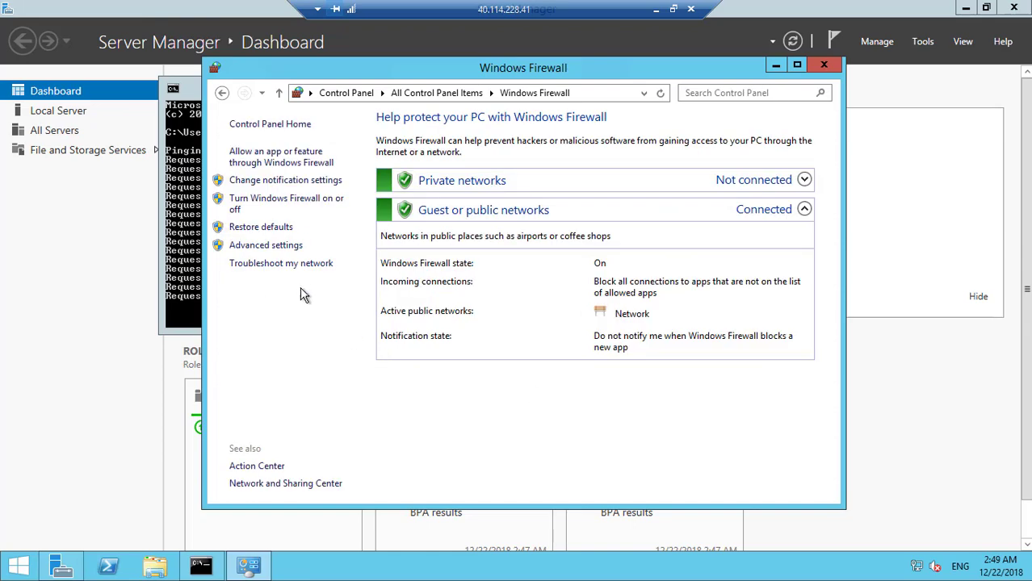
left_click(288, 207)
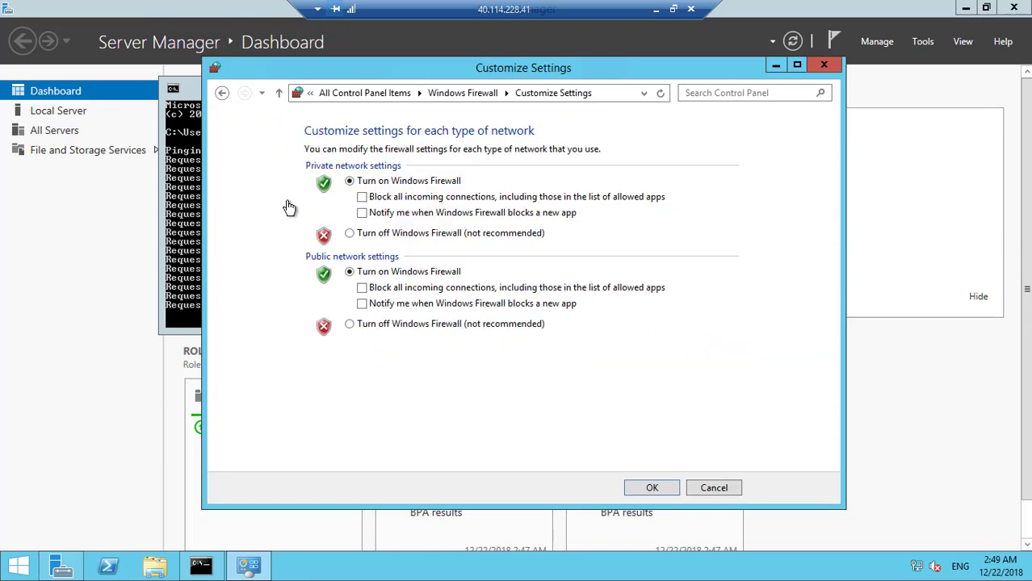
left_click(350, 233)
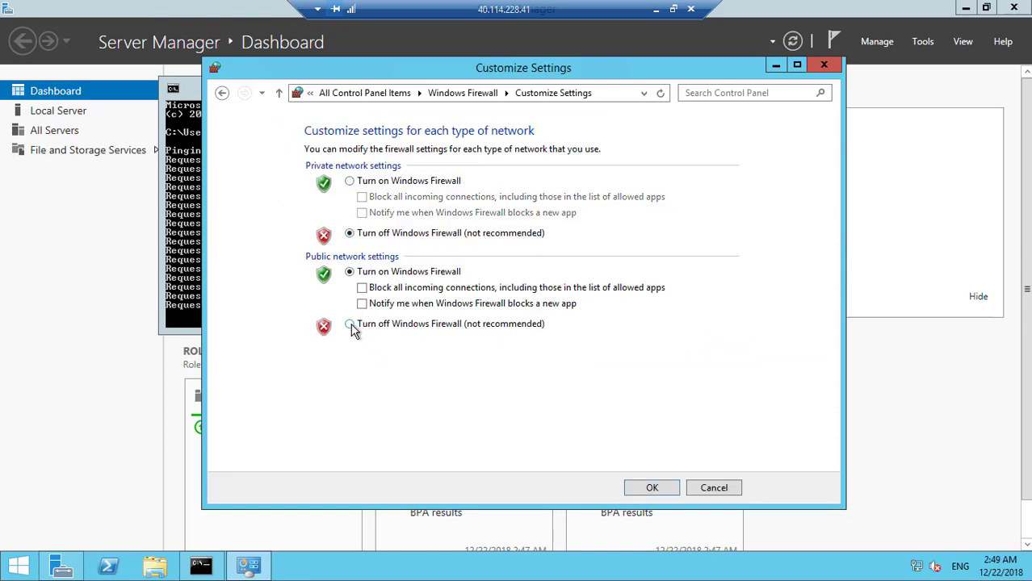
left_click(349, 325)
left_click(652, 488)
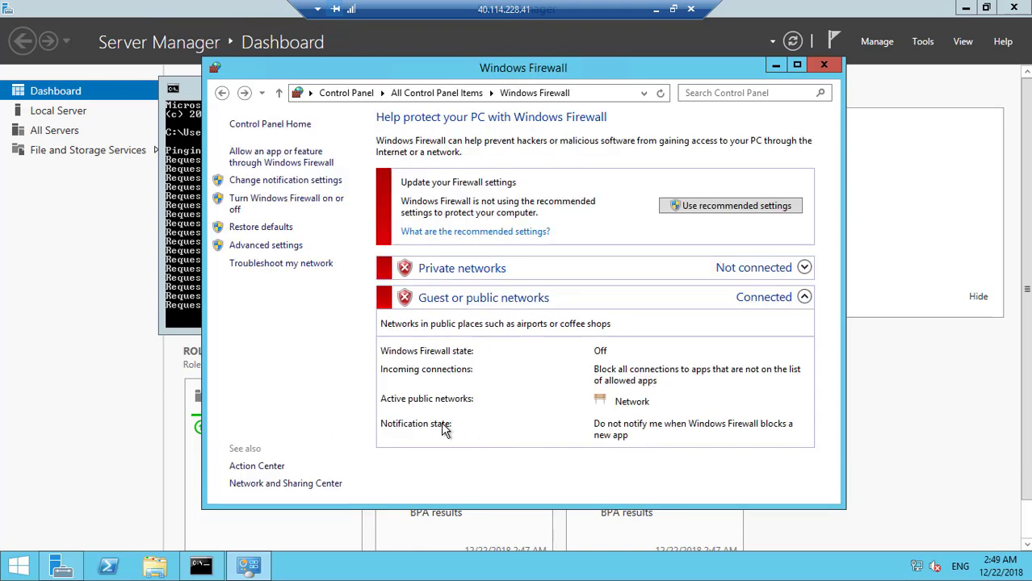
left_click(186, 255)
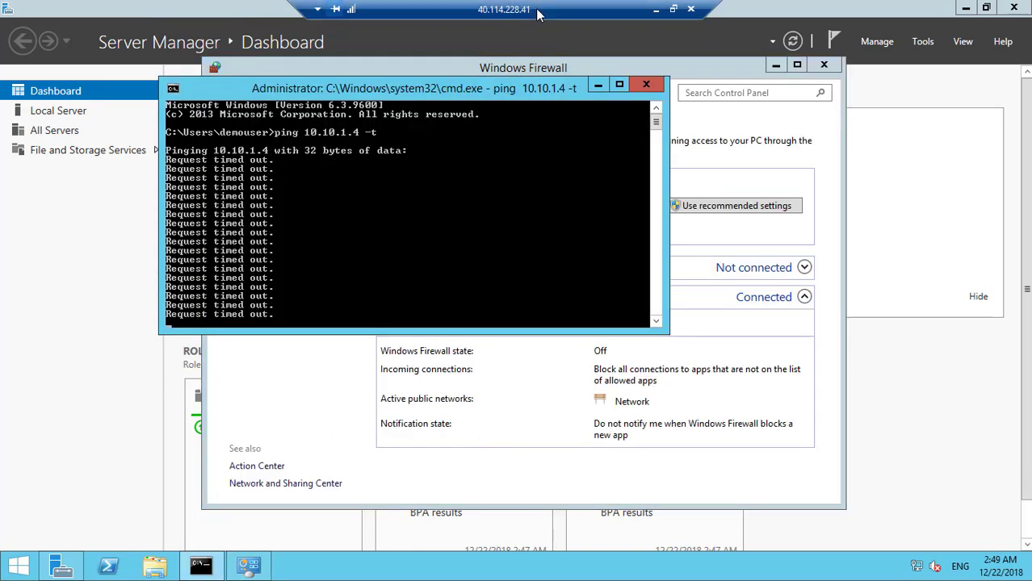
Step: Un-fullscreen the session, move both ping windows up-left, and shrink the Remote Desktop window
double_click(539, 14)
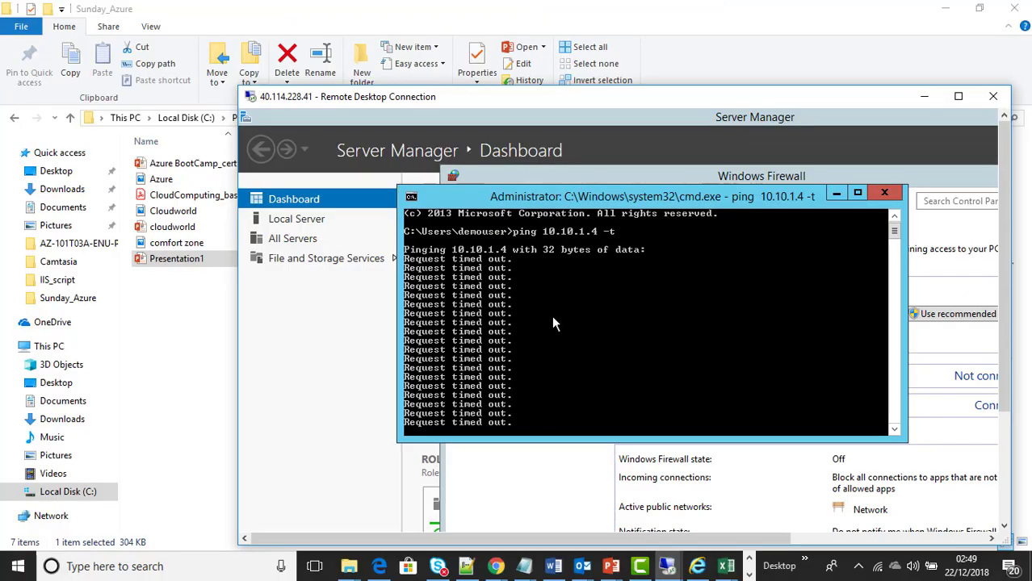
left_click_drag(579, 201, 420, 138)
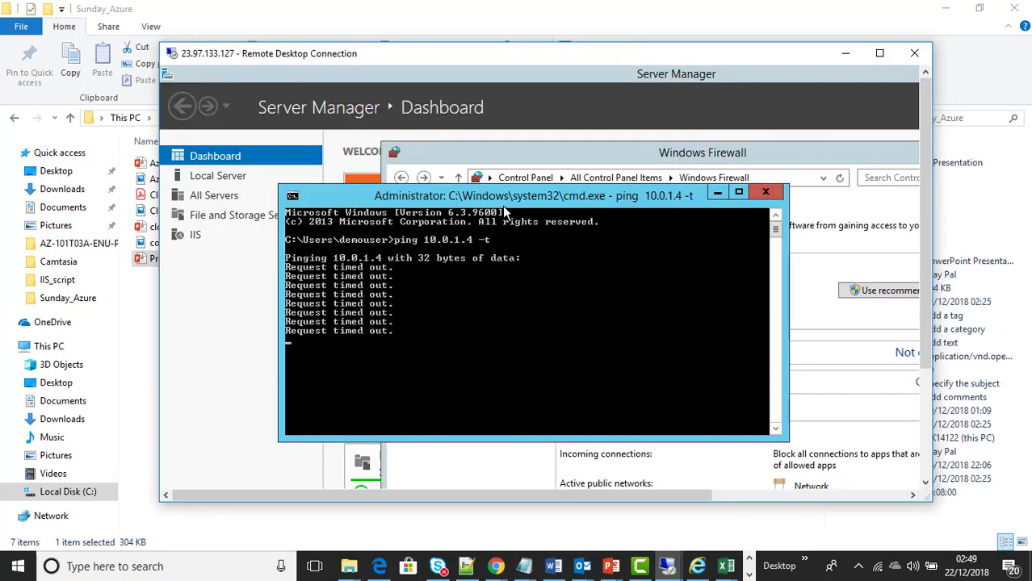
left_click_drag(499, 204, 386, 88)
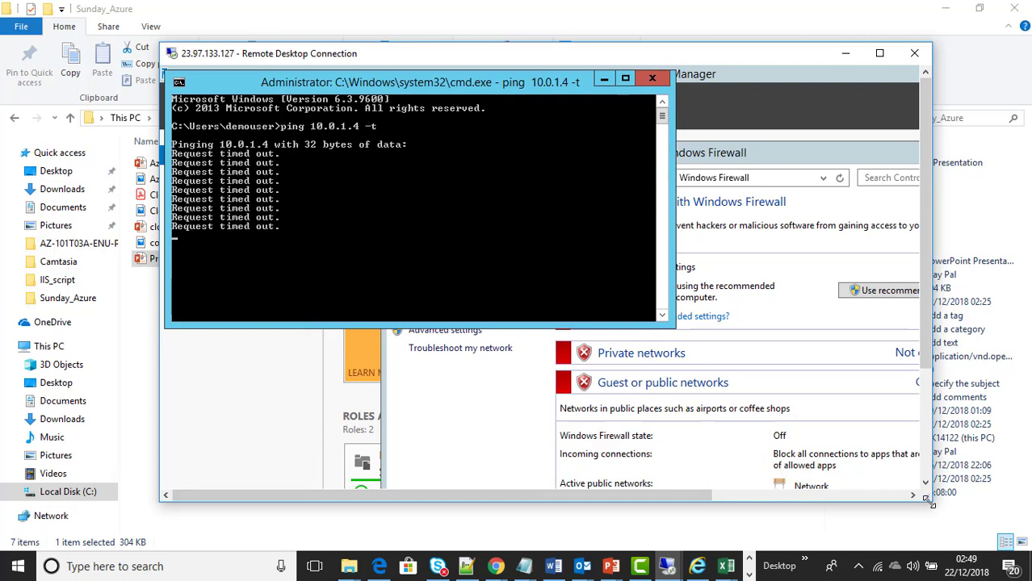
left_click_drag(930, 499, 695, 354)
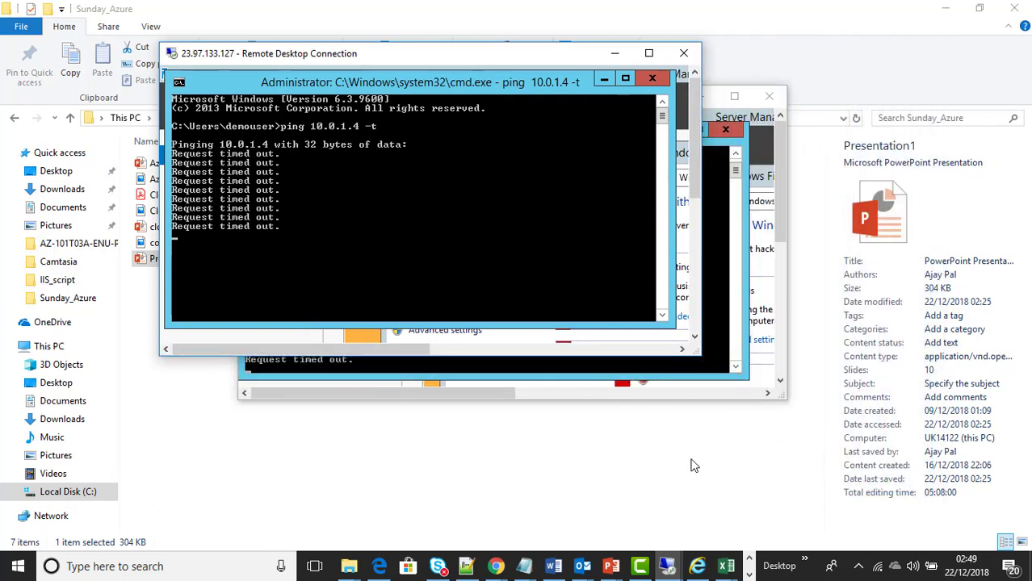
left_click(513, 559)
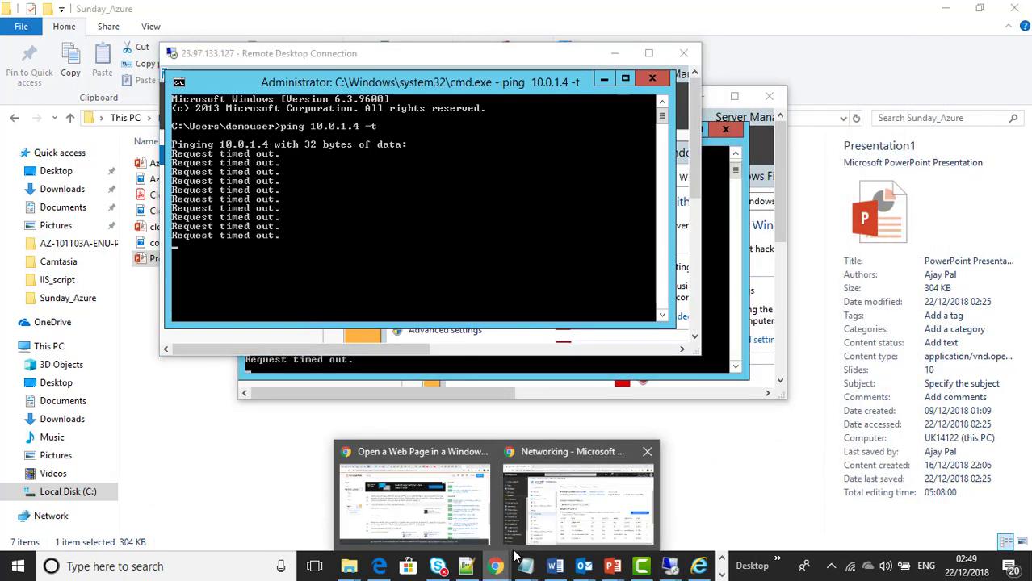
Step: Back in the Azure portal, go to Virtual networks > demoVNET1 > Peerings
mouse_move(558, 511)
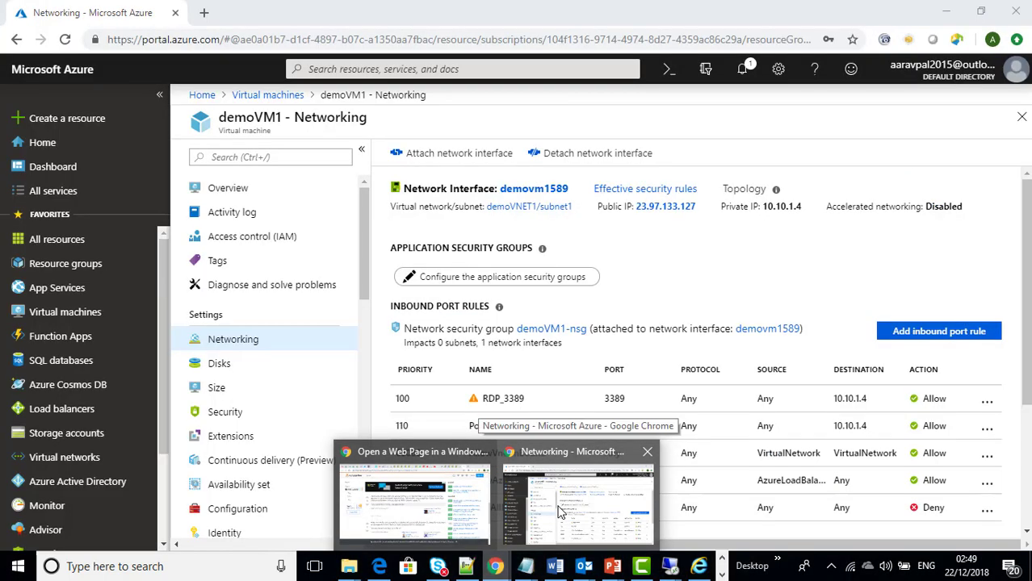
left_click(559, 511)
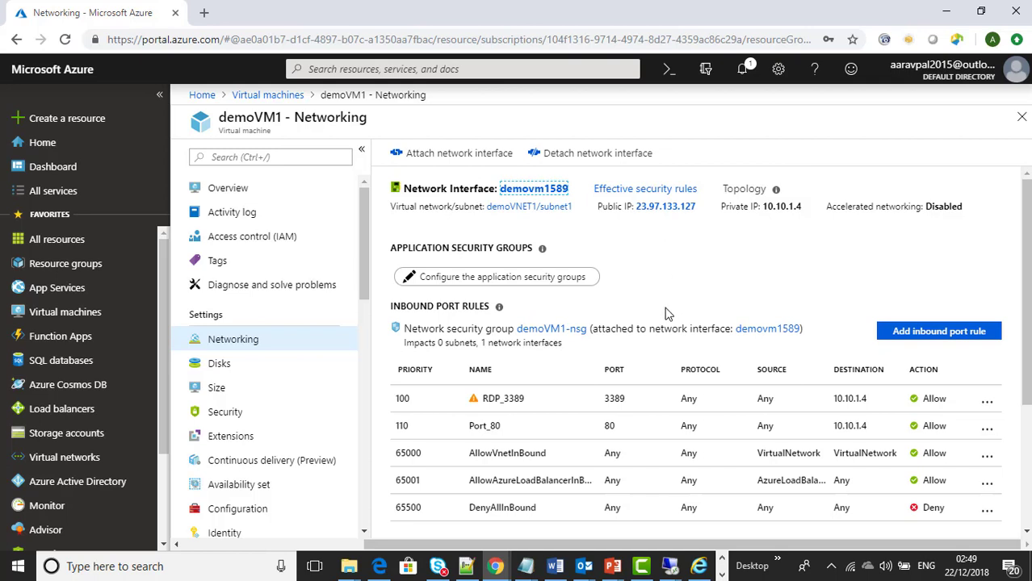
left_click(65, 457)
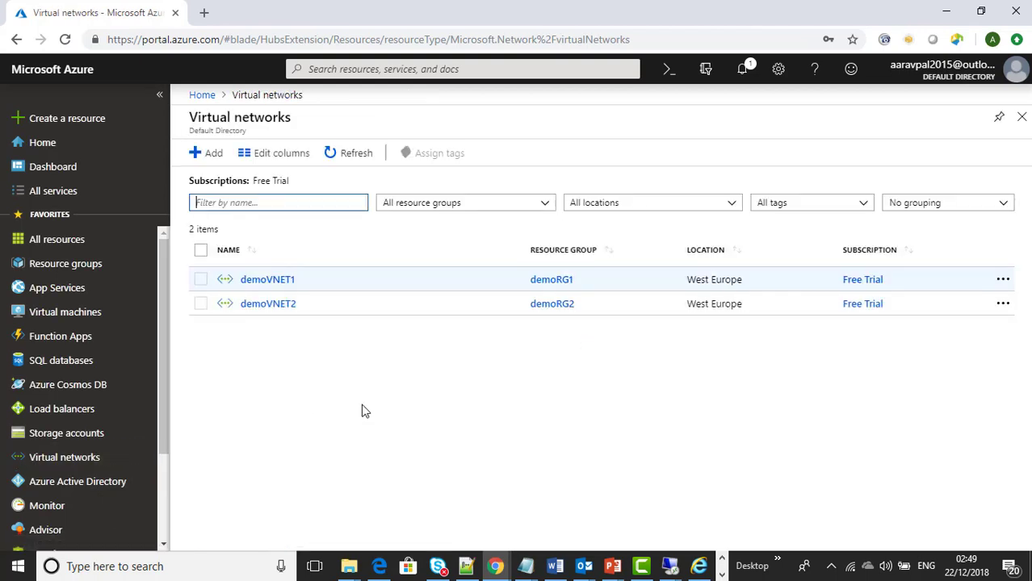
left_click(284, 288)
scroll(327, 361, "down", 2)
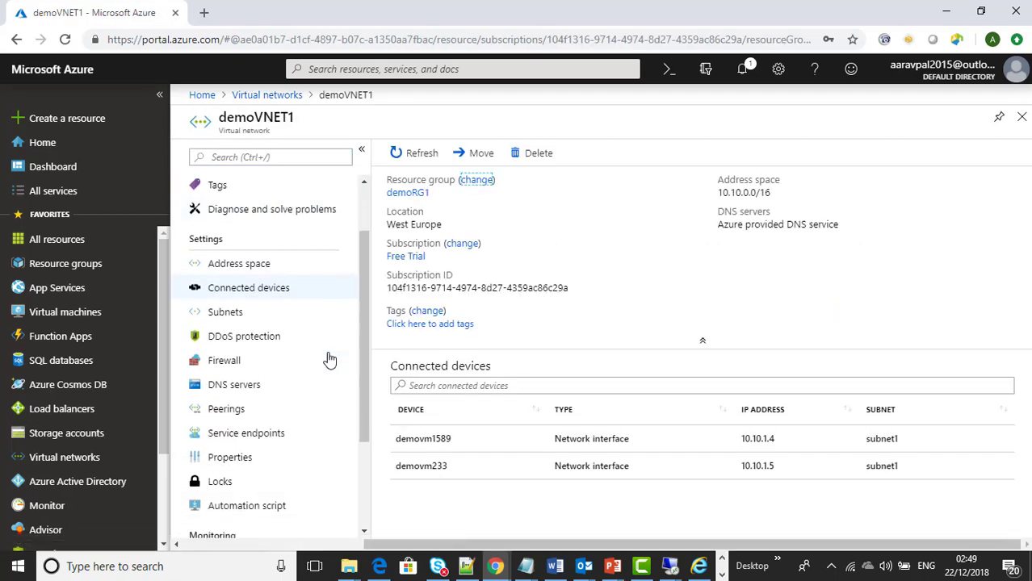
left_click(235, 409)
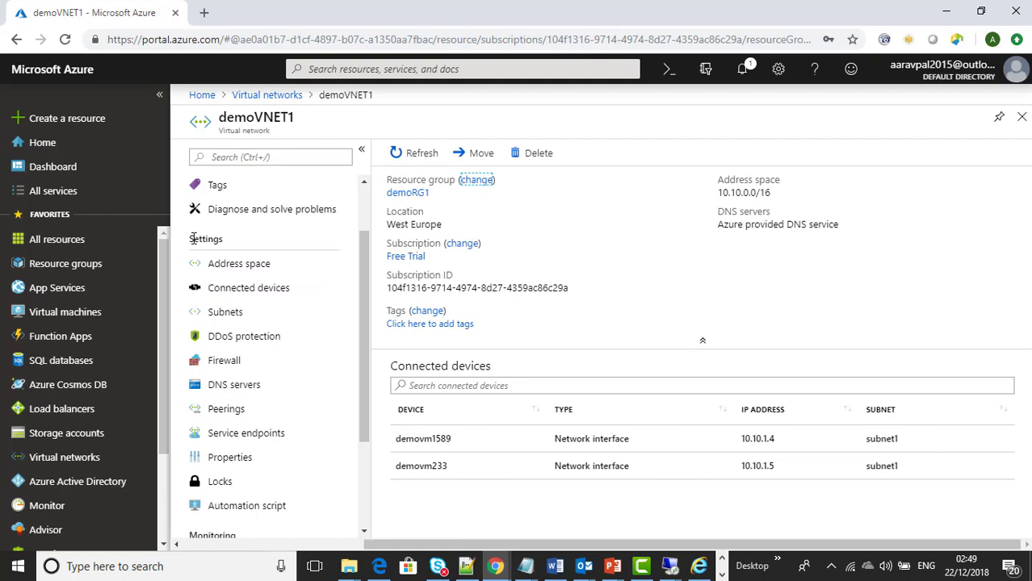
left_click(249, 411)
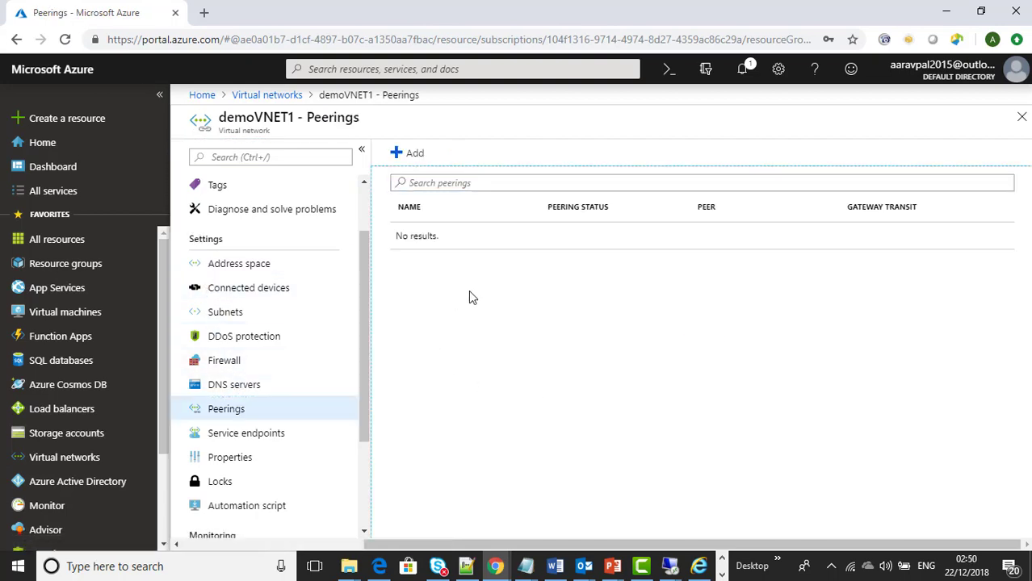
Step: Add peering peeredvnet1-2 with demoVNET2 (demoRG2) as the peer network and confirm with OK
left_click(407, 158)
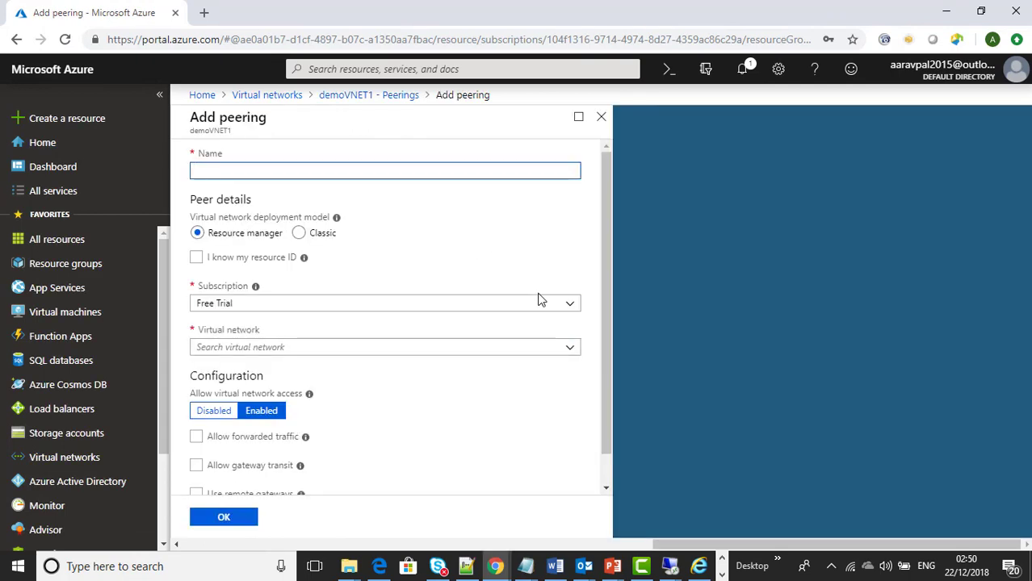
type("peered")
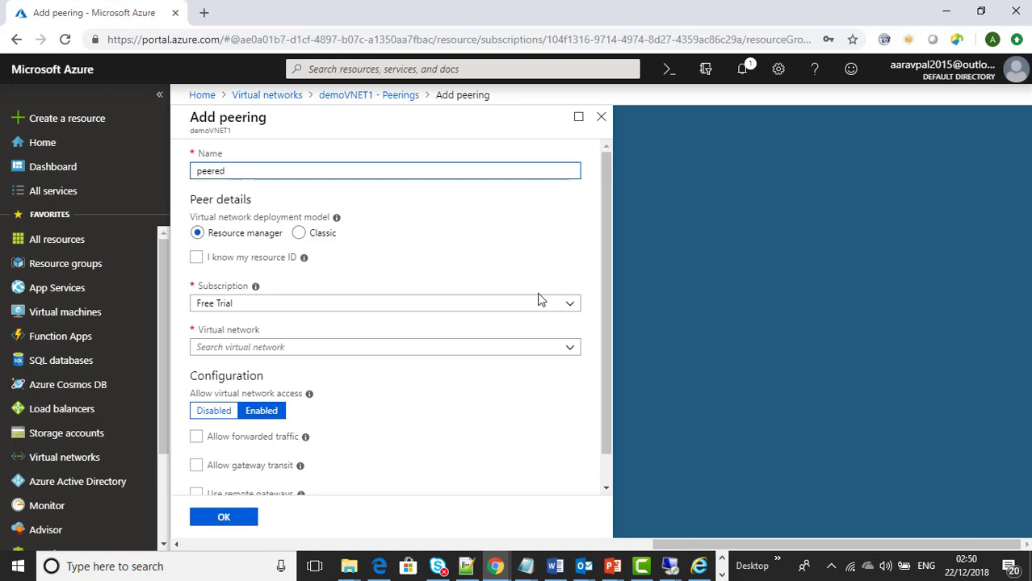
type("vnet1-2")
left_click(347, 348)
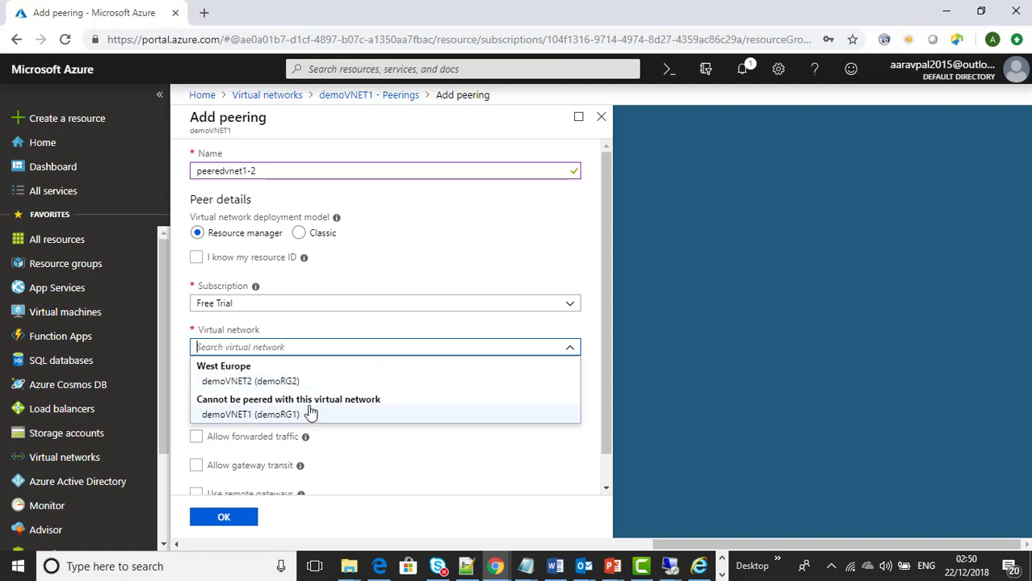
left_click(291, 381)
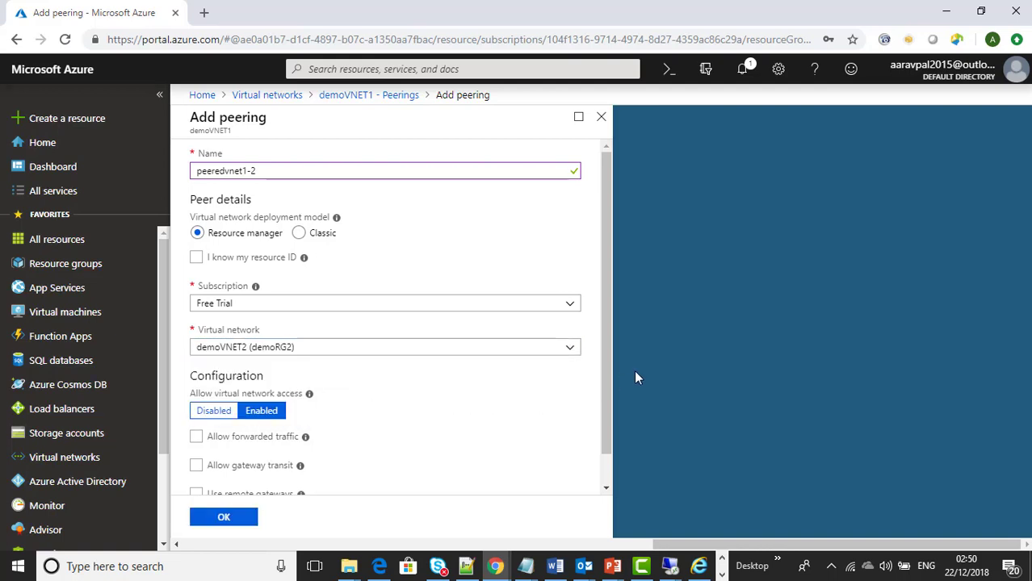
left_click(605, 354)
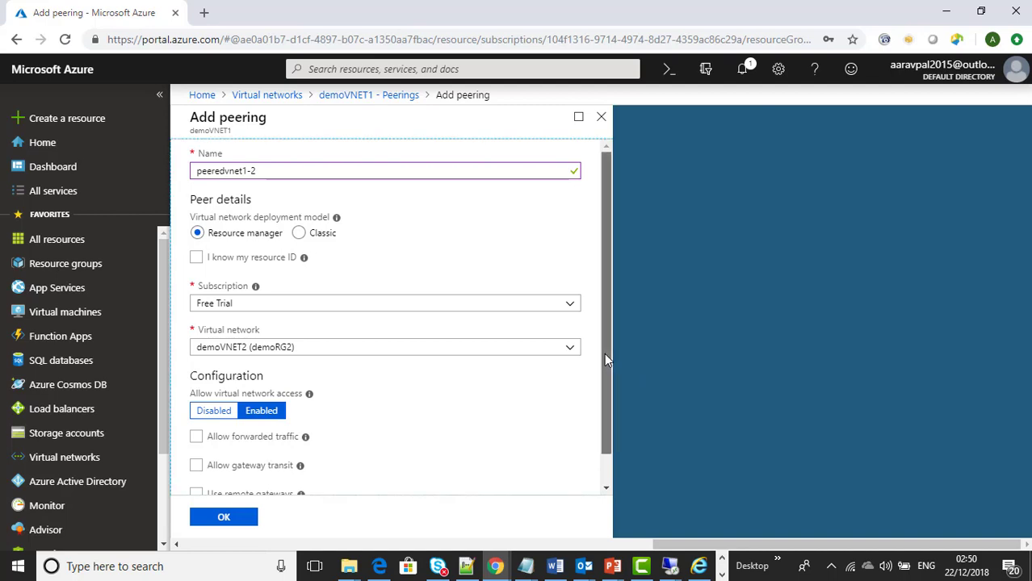
left_click_drag(604, 353, 598, 390)
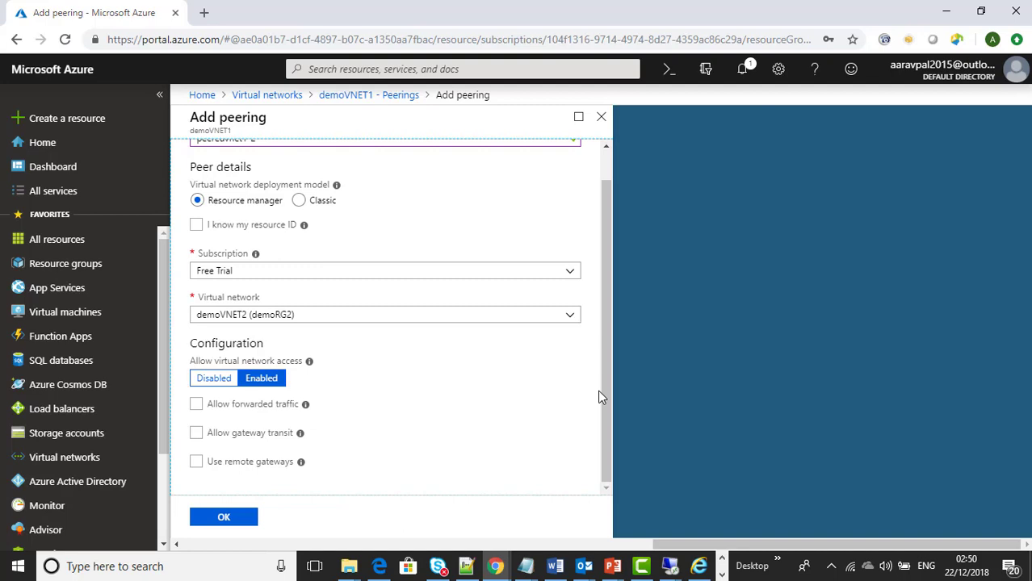
left_click(235, 519)
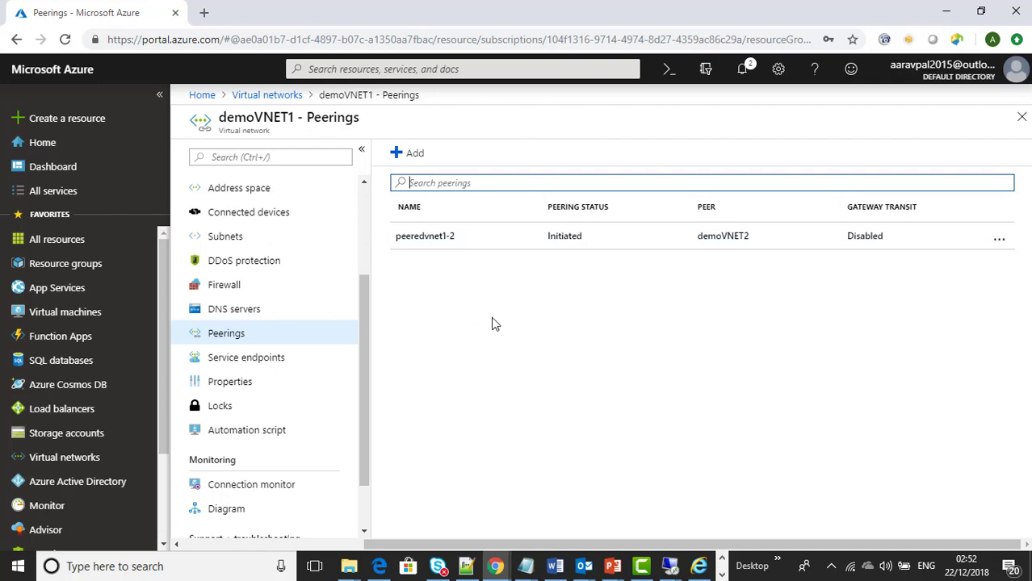
Step: Open the Peerings page of the demoVNET2 virtual network
left_click(272, 96)
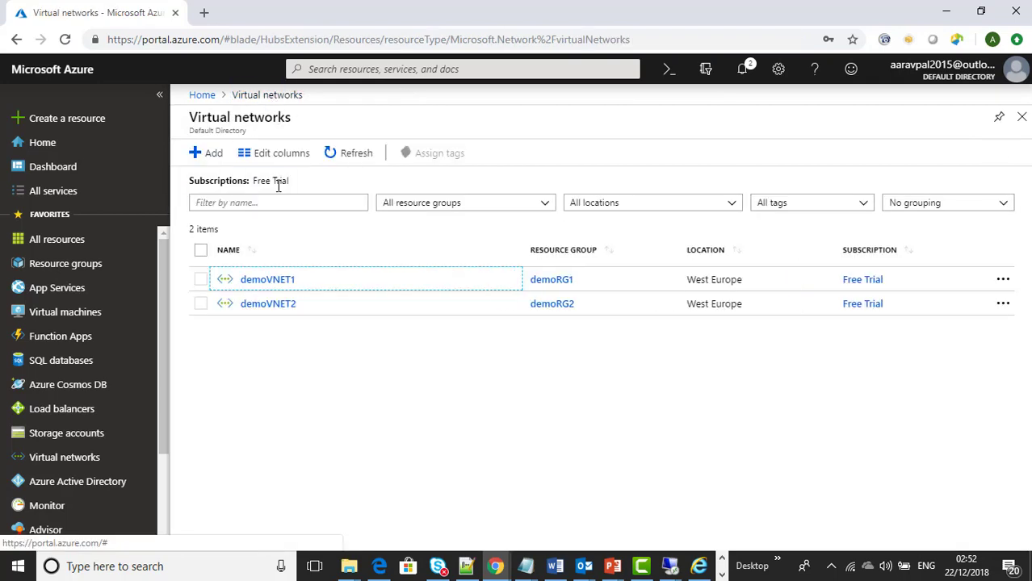
left_click(286, 311)
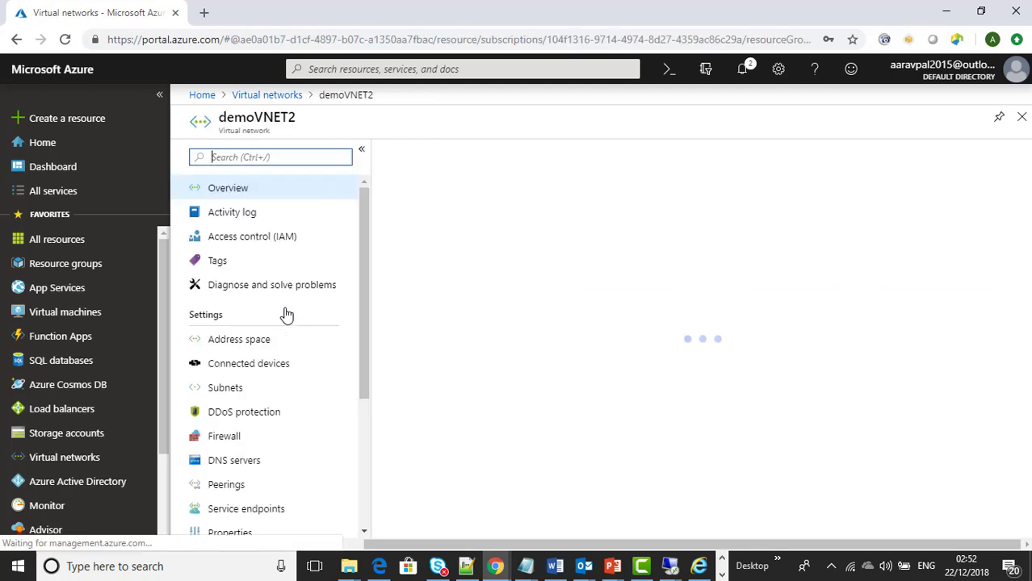
scroll(287, 312, "down", 2)
left_click(225, 342)
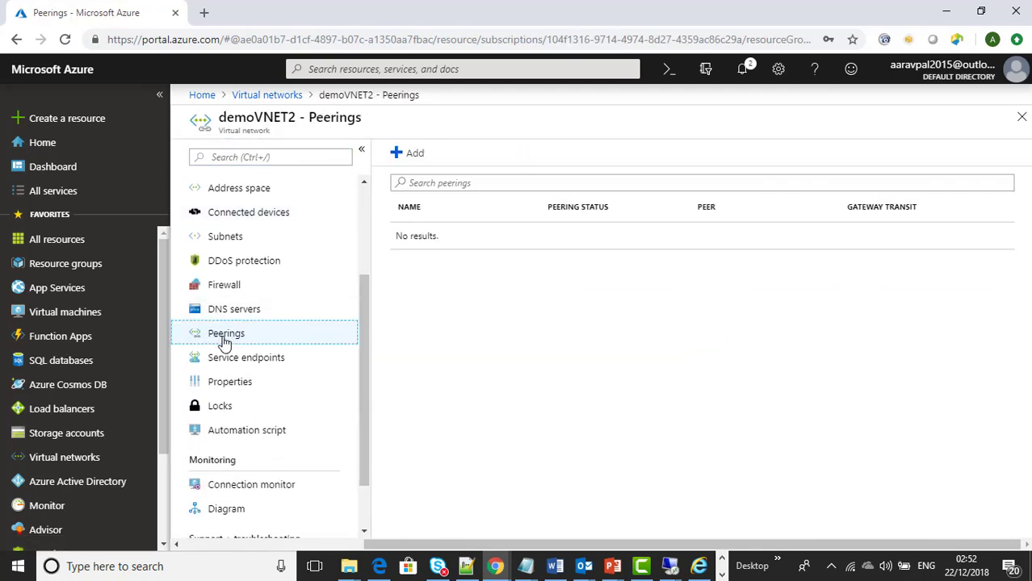
Step: Add peering peeredvnet2-1 with demoVNET1 (demoRG1) as the peer network and confirm with OK
left_click(410, 158)
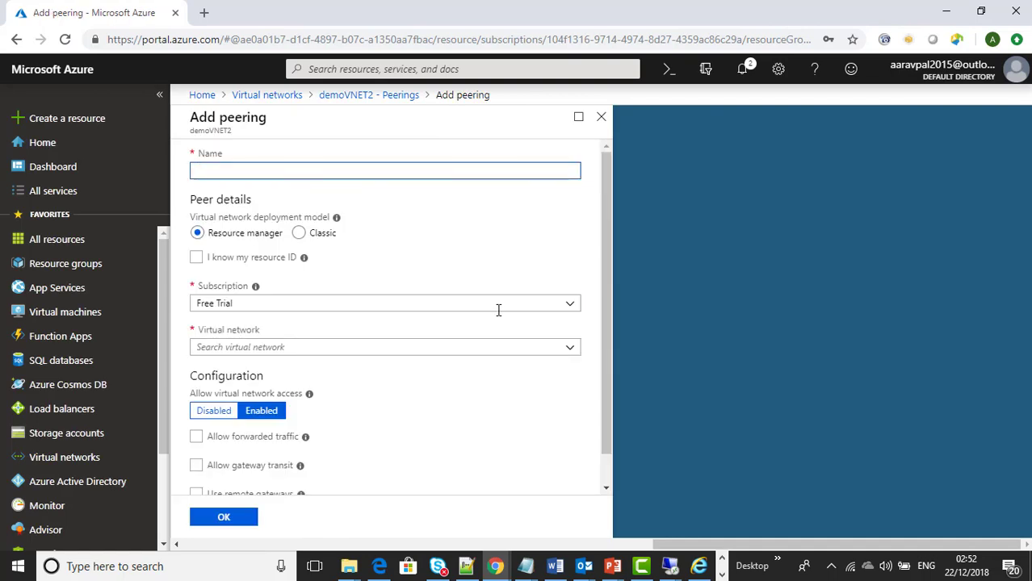
type("peeredvnet2-1")
left_click(391, 347)
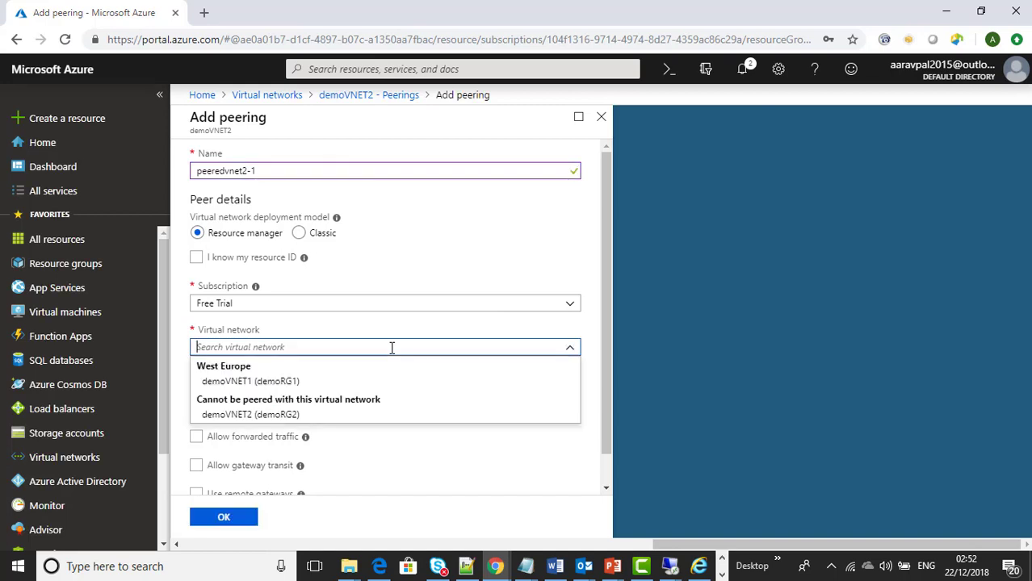
left_click(312, 383)
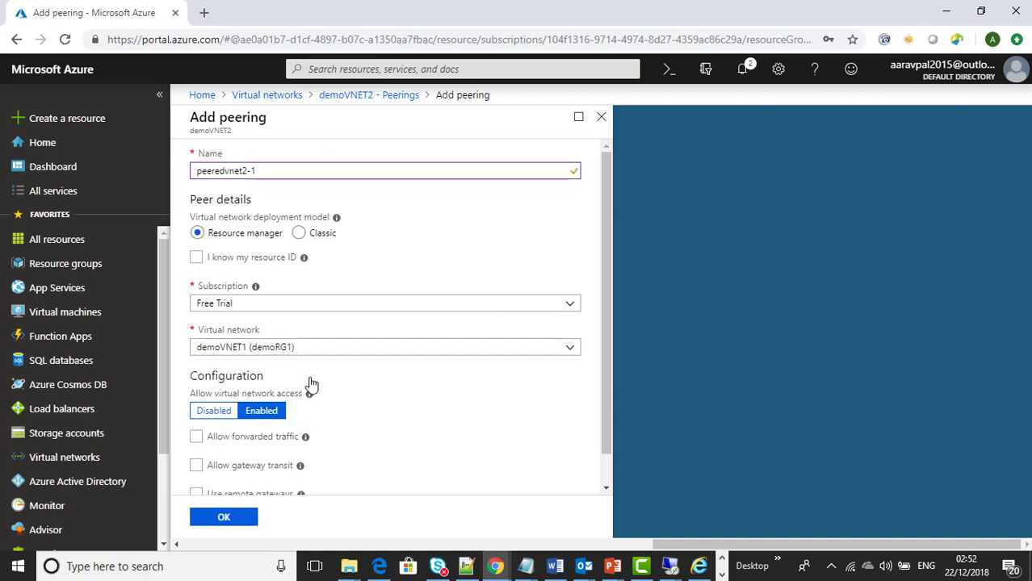
scroll(555, 353, "down", 1)
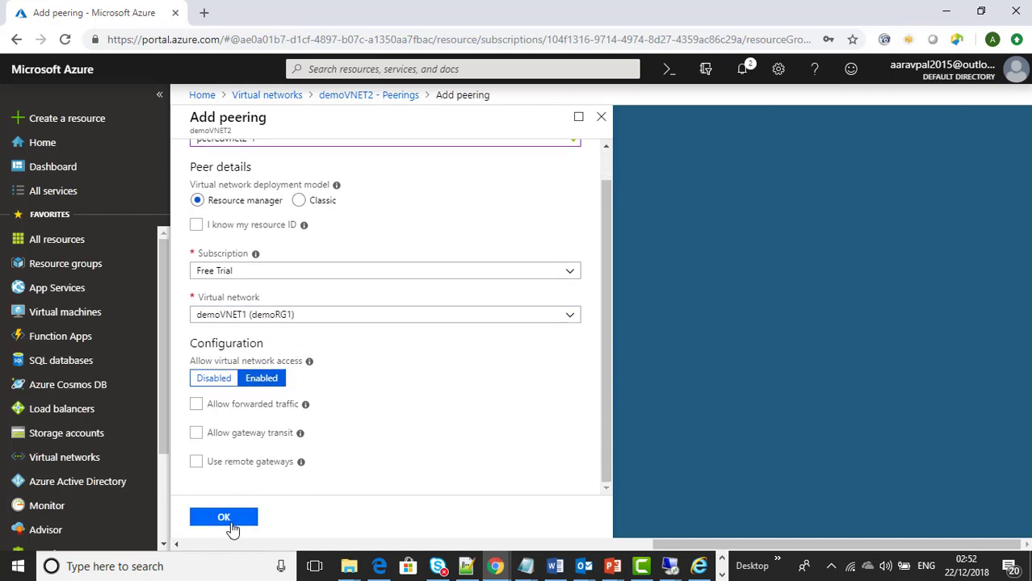
left_click(232, 523)
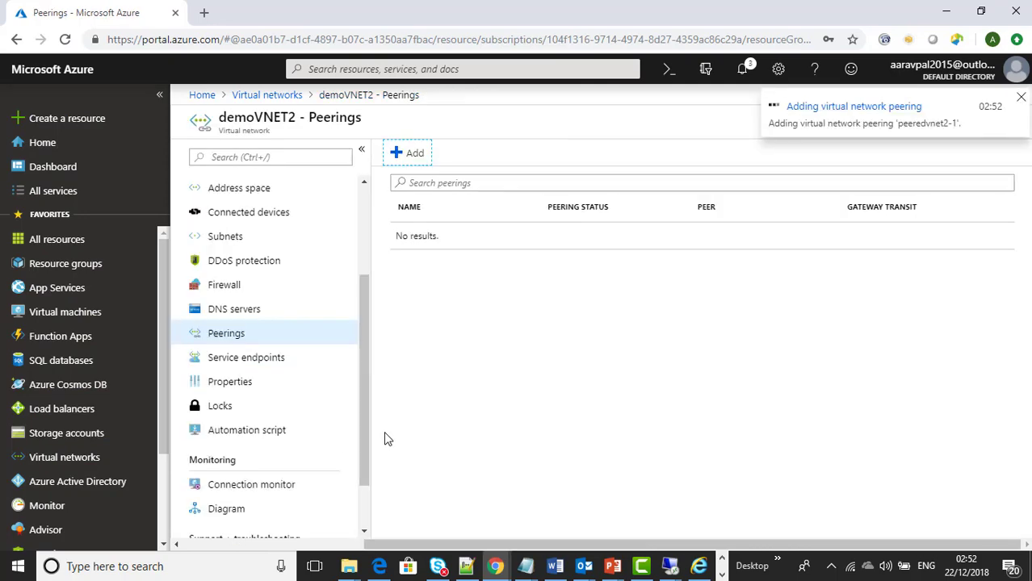
Step: Once peeredvnet2-1 completes, open demoVNET1's Peerings to confirm peeredvnet1-2 shows Connected
key("alt+Tab")
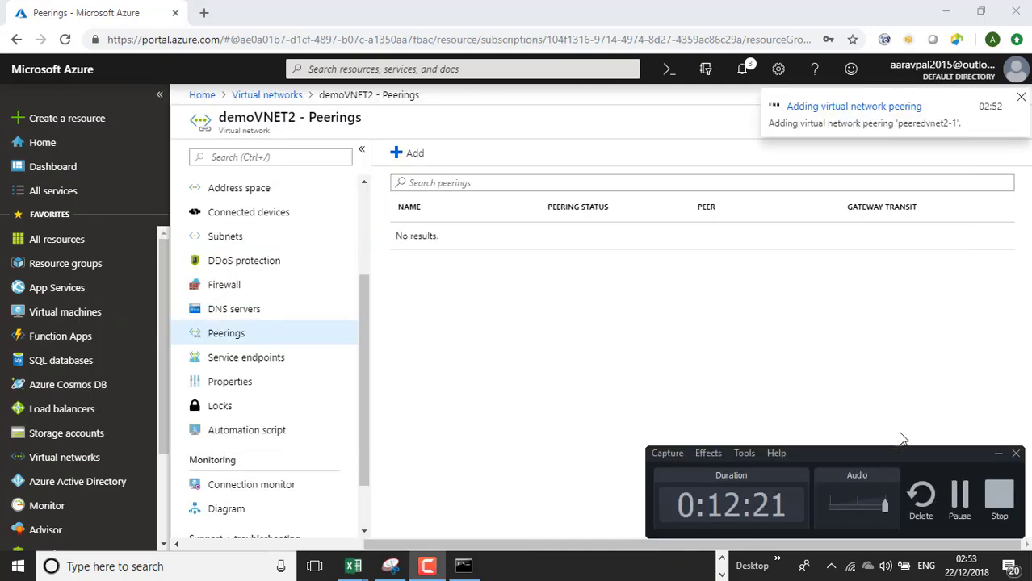
left_click(961, 502)
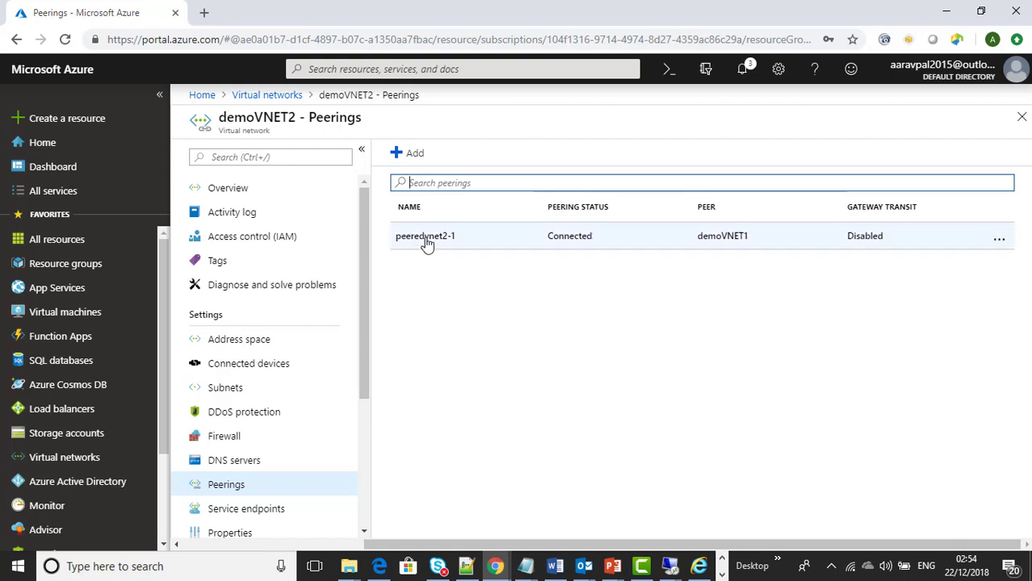
left_click(276, 95)
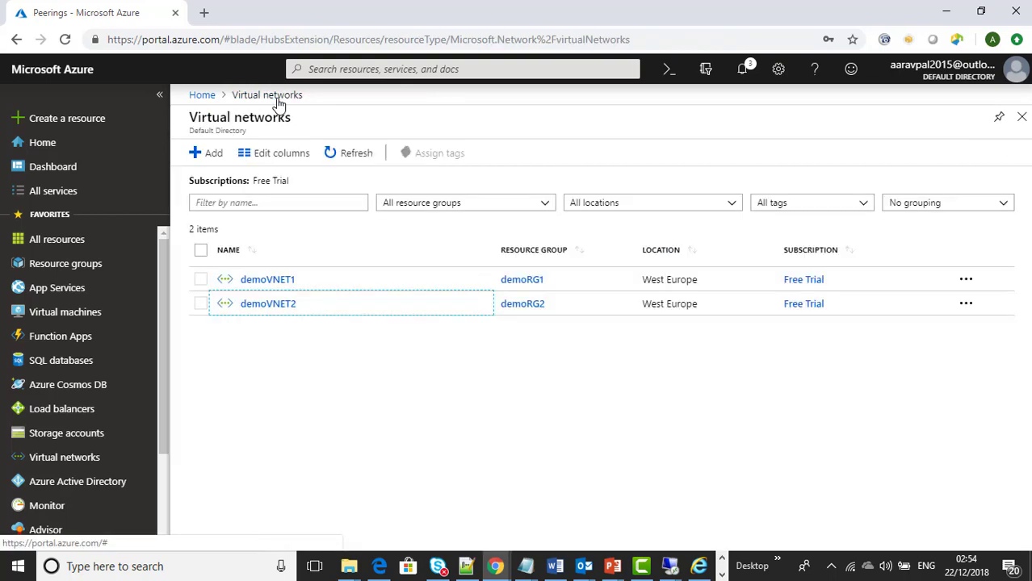
left_click(279, 281)
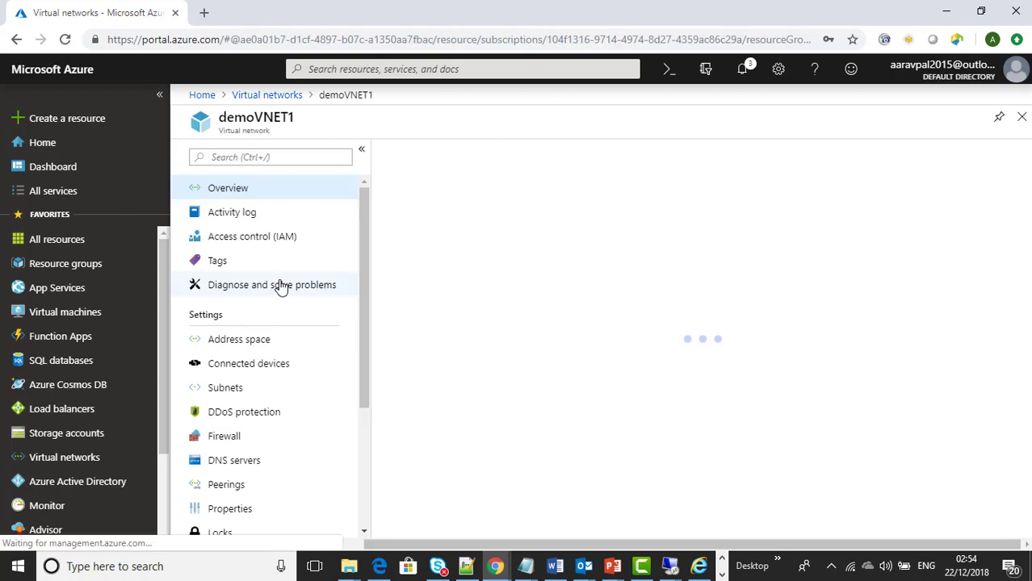
left_click(231, 490)
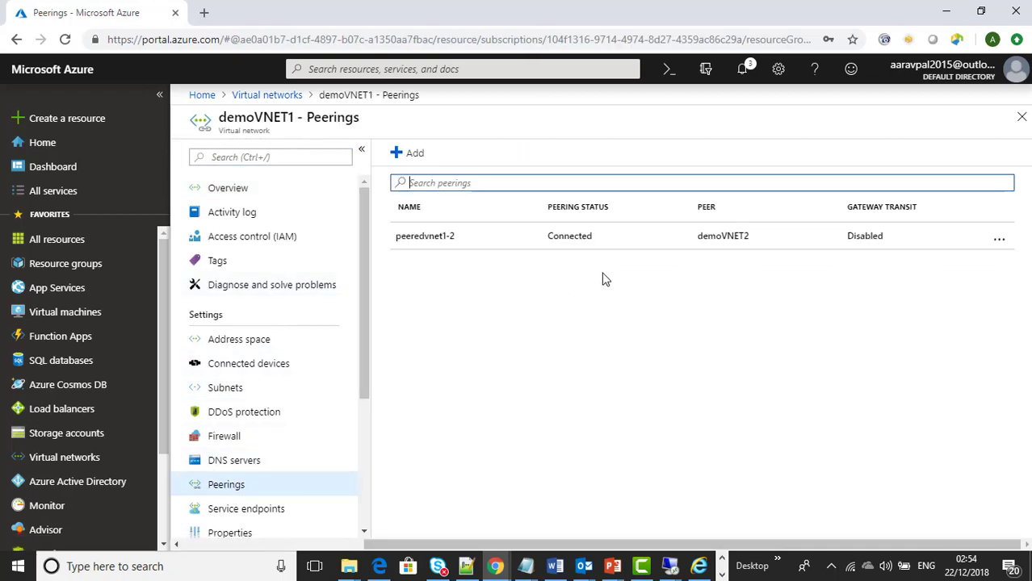
left_click(670, 566)
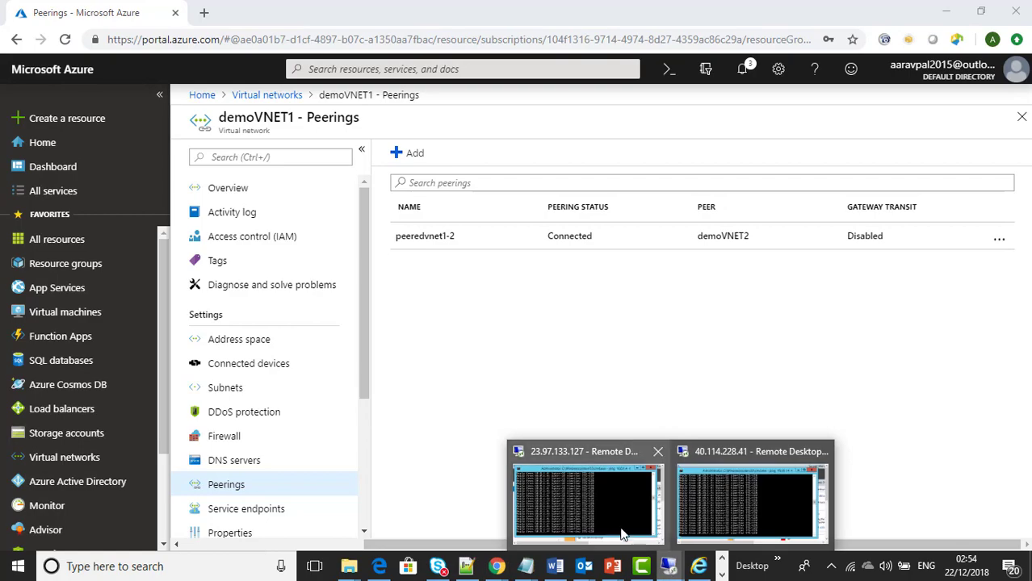
Step: Place both VM sessions side by side, showing pings to 10.0.1.4 and 10.10.1.4 now replying
left_click(622, 535)
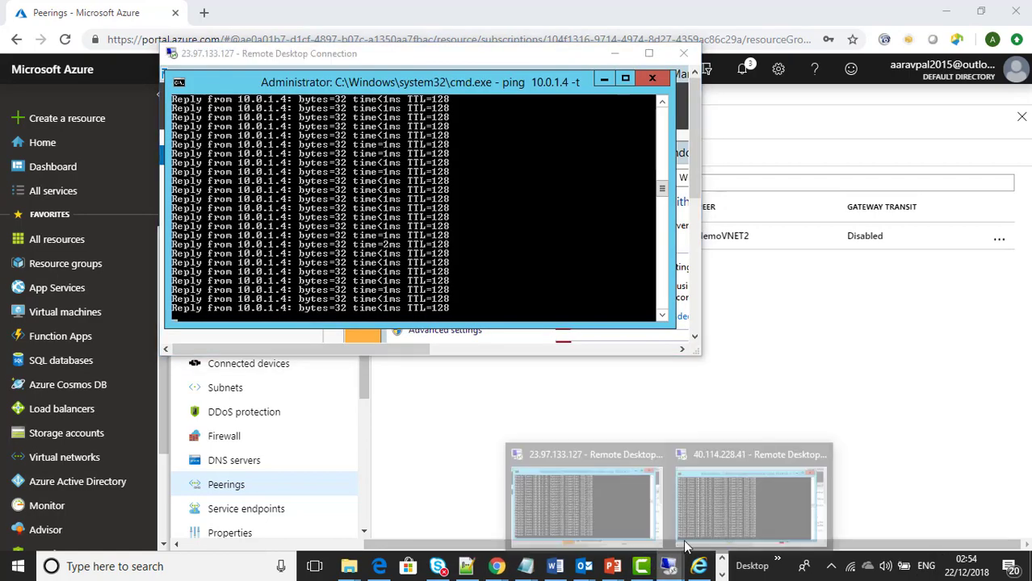
left_click(713, 497)
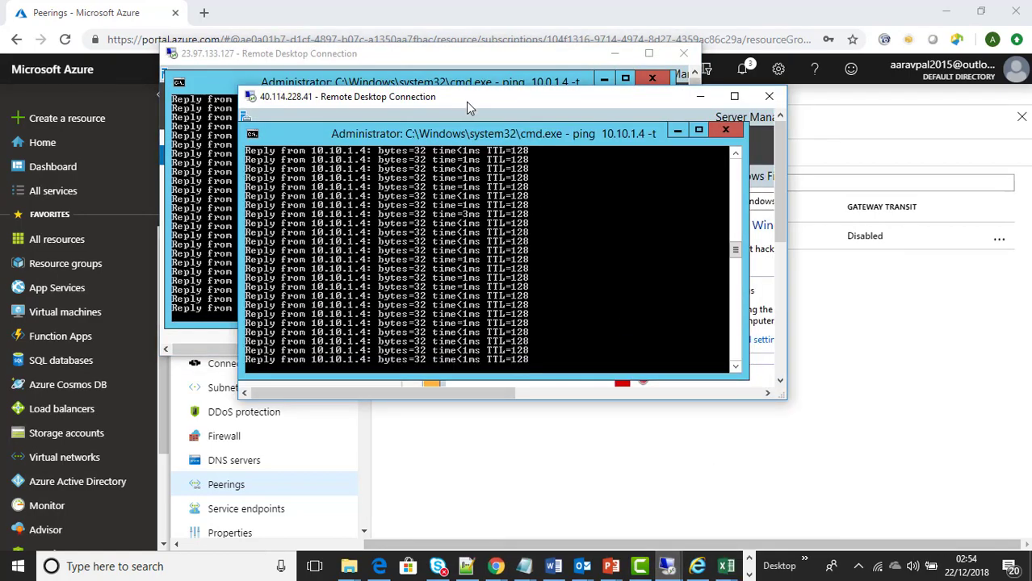
left_click_drag(466, 102, 704, 131)
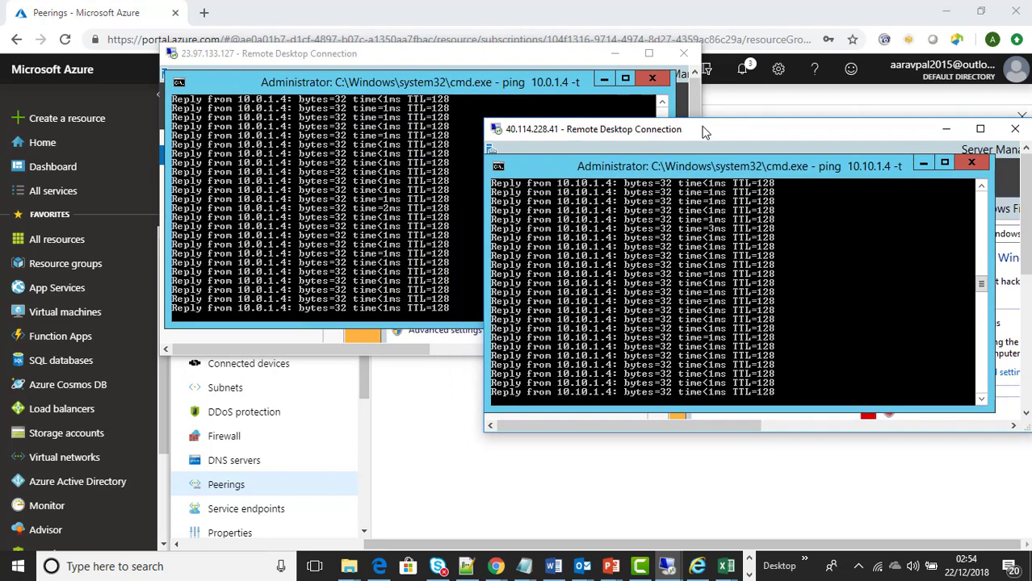
left_click(485, 57)
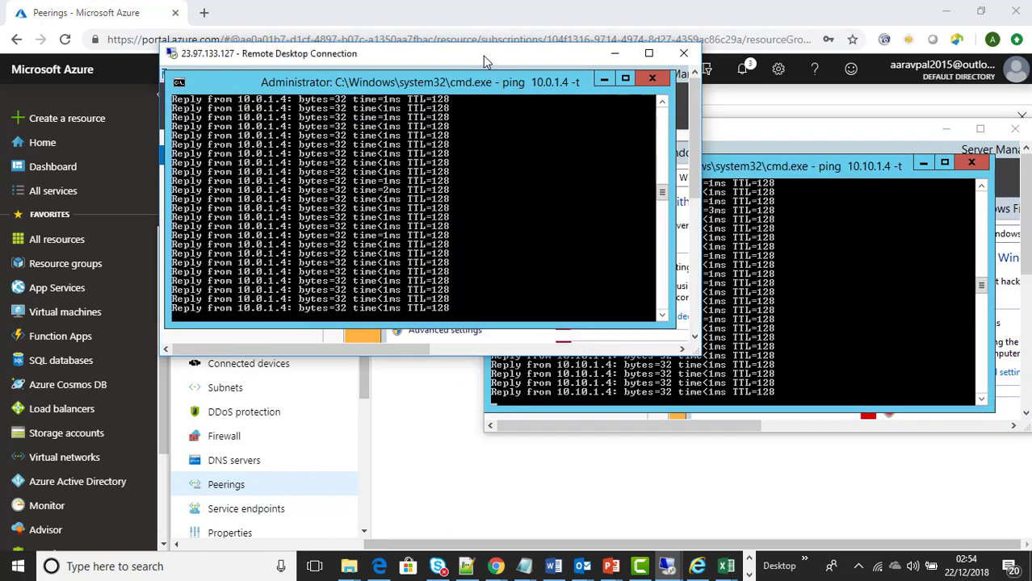
left_click_drag(483, 56, 394, 66)
left_click(658, 134)
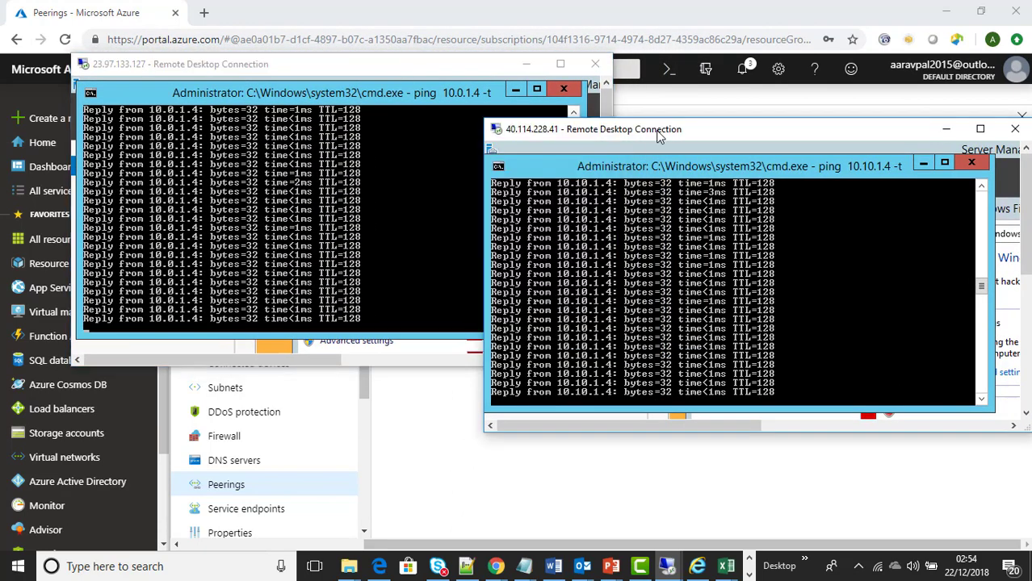
left_click_drag(658, 134, 616, 141)
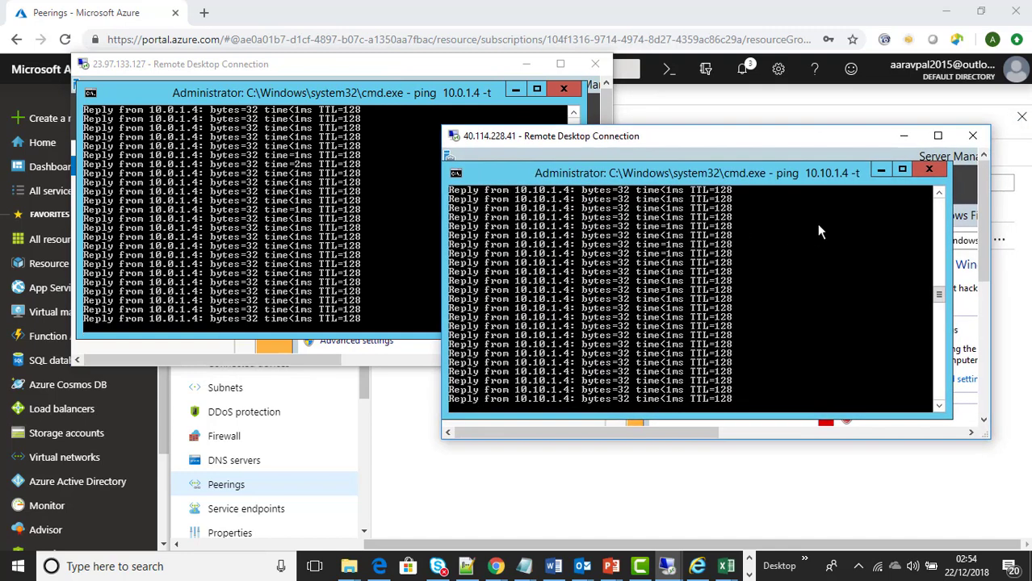